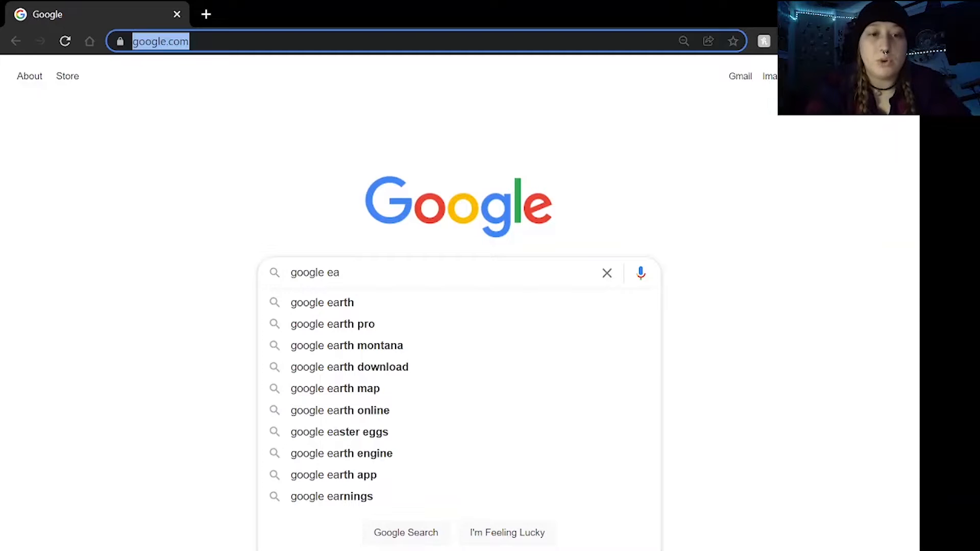
# Open Google Earth at earth.google.com and sign in to the Google account
pyautogui.write('earth.')
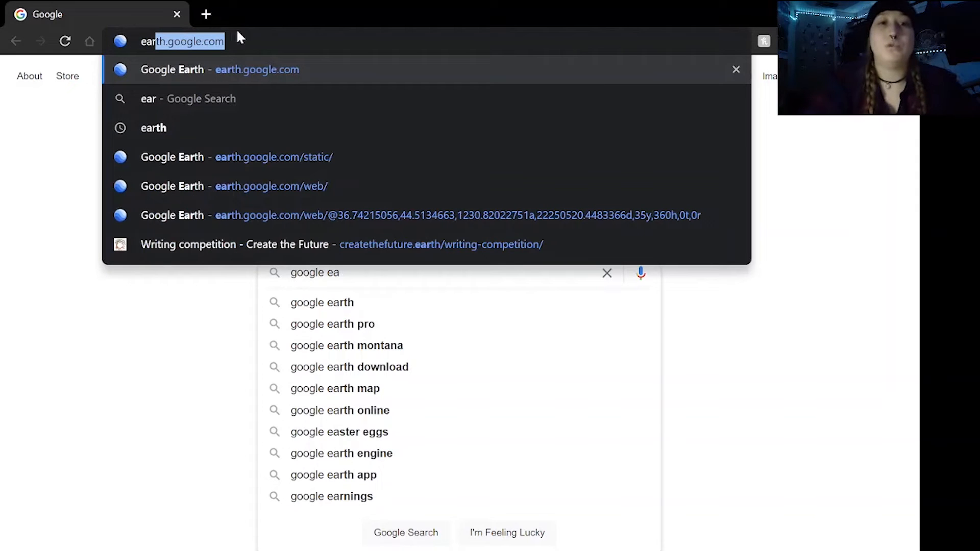
pyautogui.press('Return')
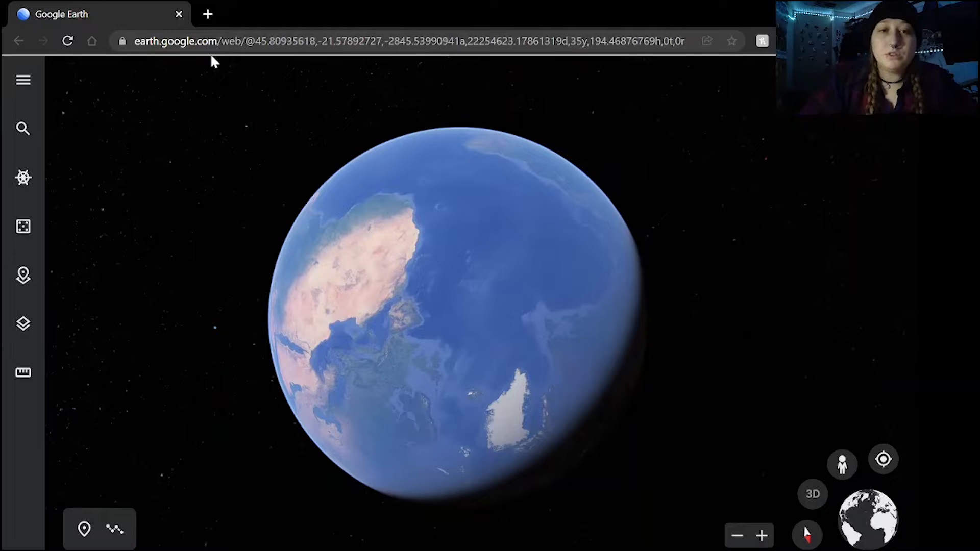
pyautogui.moveTo(382, 212); pyautogui.dragTo(443, 269)
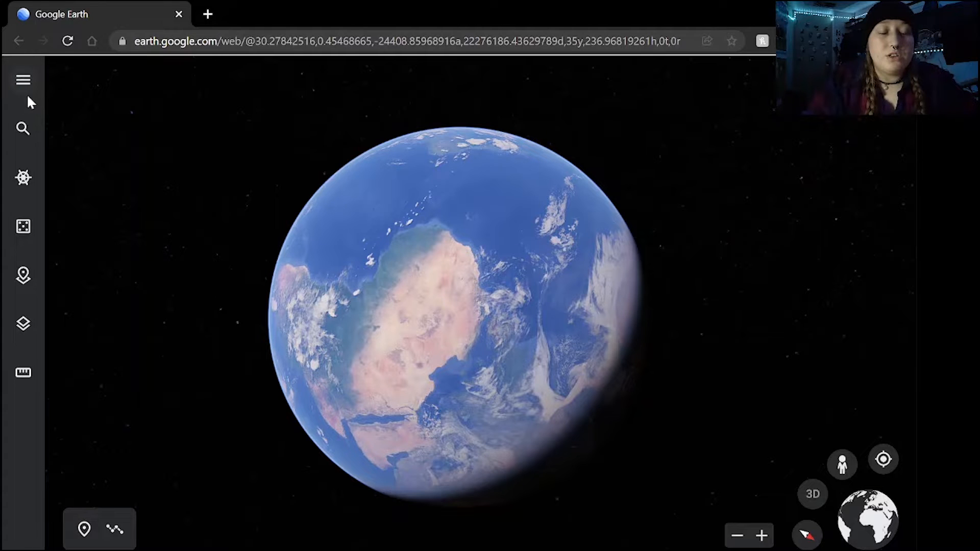
pyautogui.click(23, 80)
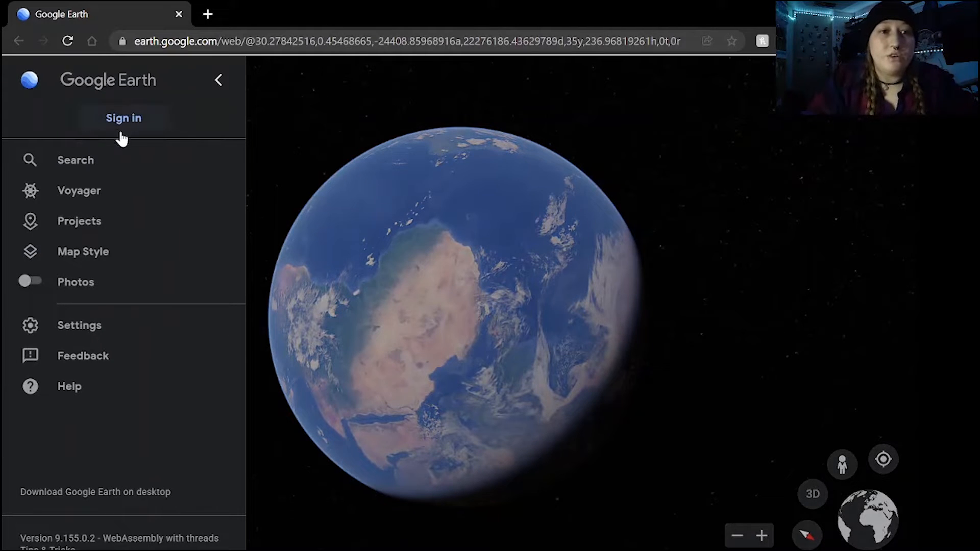
pyautogui.click(138, 117)
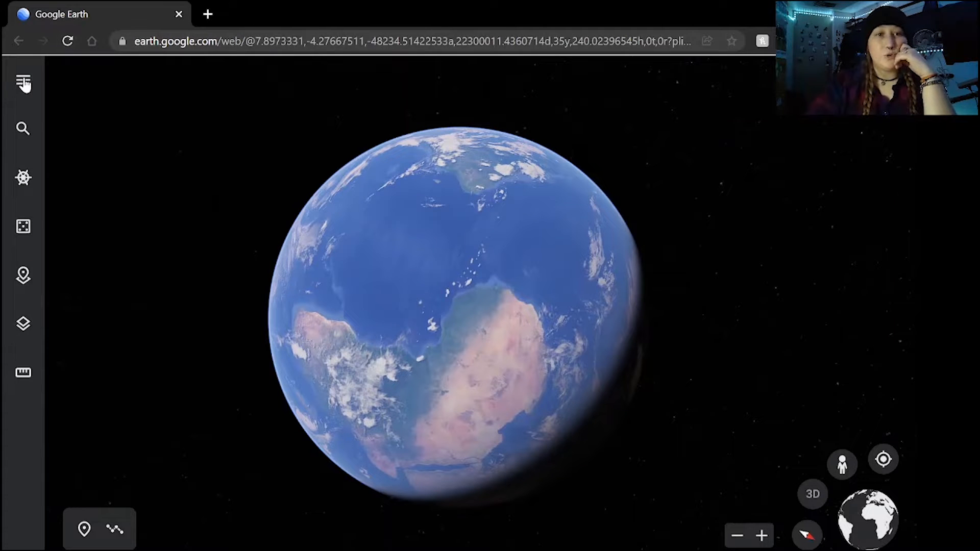
# Create a new Google Earth project stored in Google Drive
pyautogui.click(24, 81)
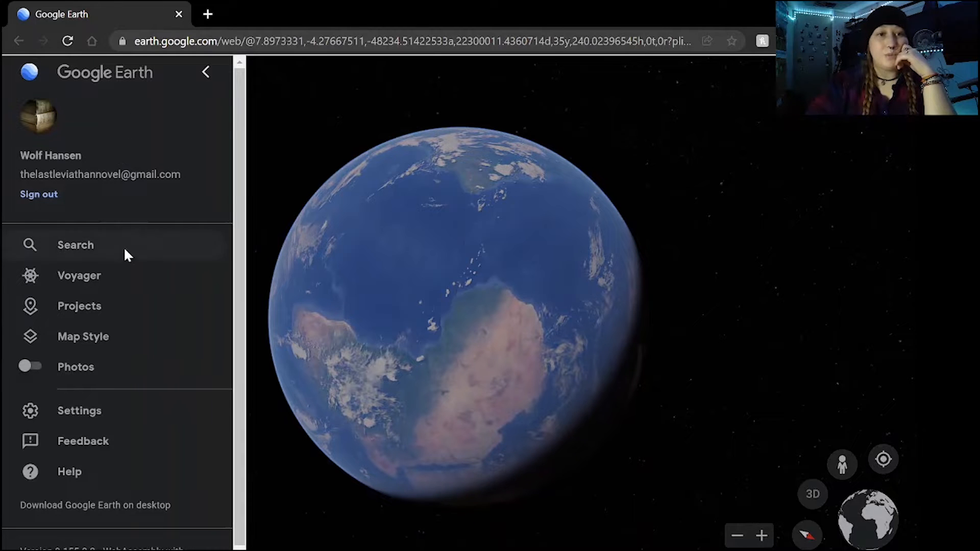
pyautogui.click(108, 306)
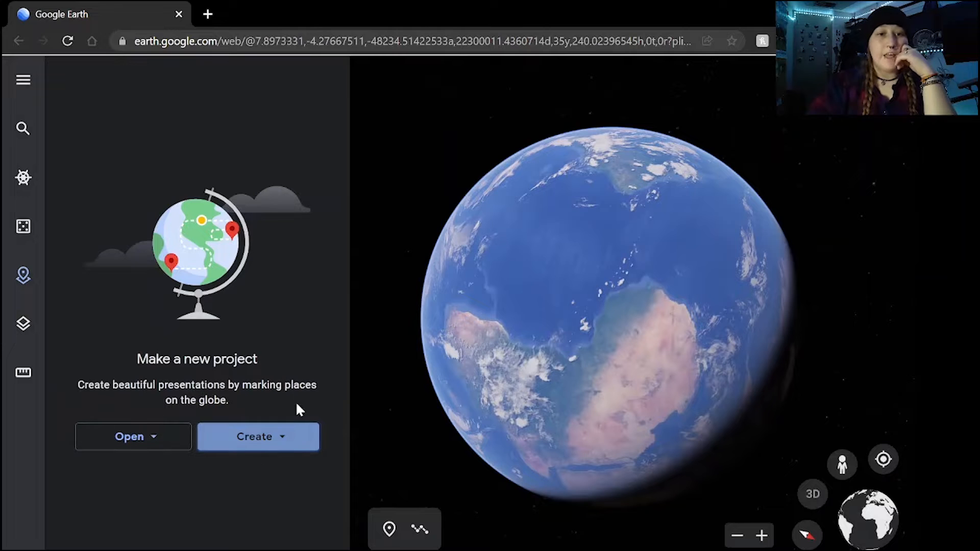
pyautogui.click(275, 443)
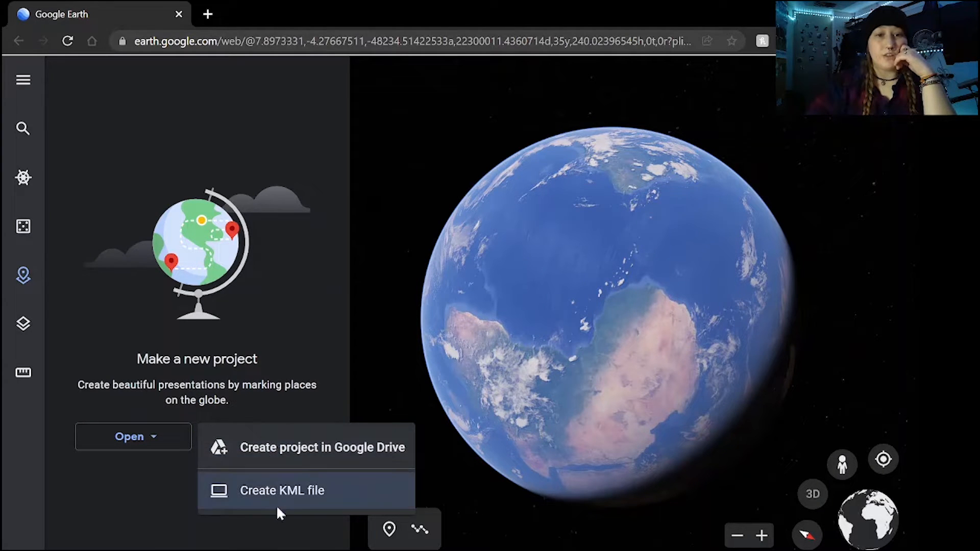
pyautogui.click(282, 449)
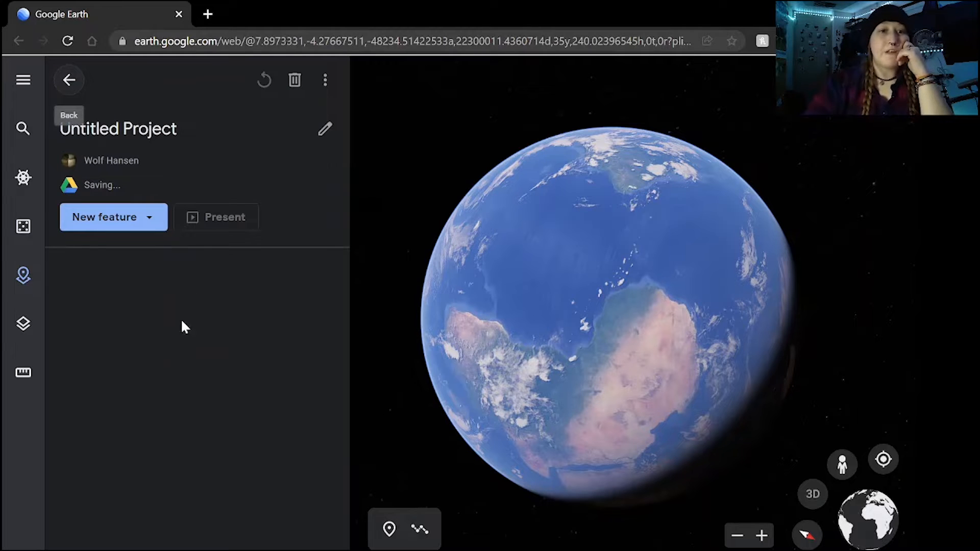
# Search for Hoboken, New Jersey as a new place and add it to the project
pyautogui.click(96, 220)
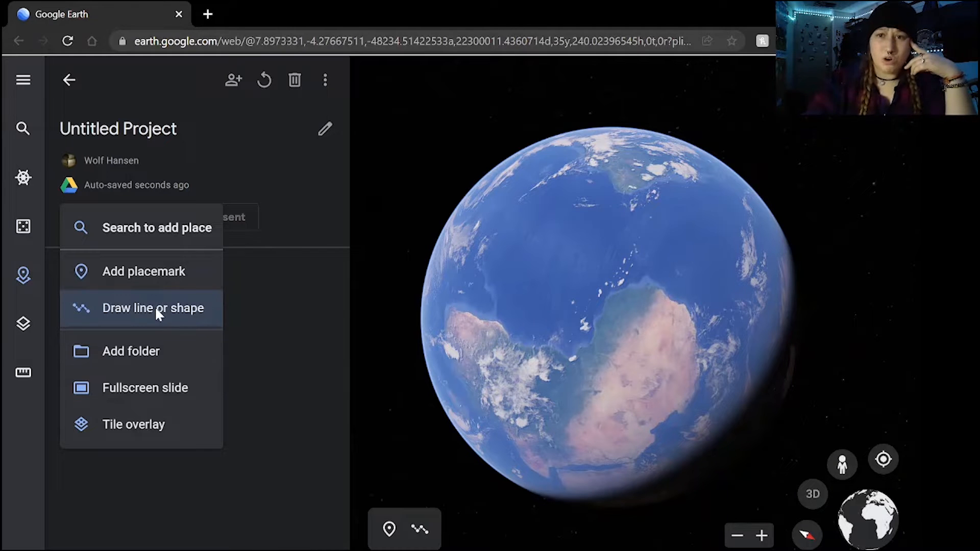
pyautogui.click(250, 294)
pyautogui.click(166, 223)
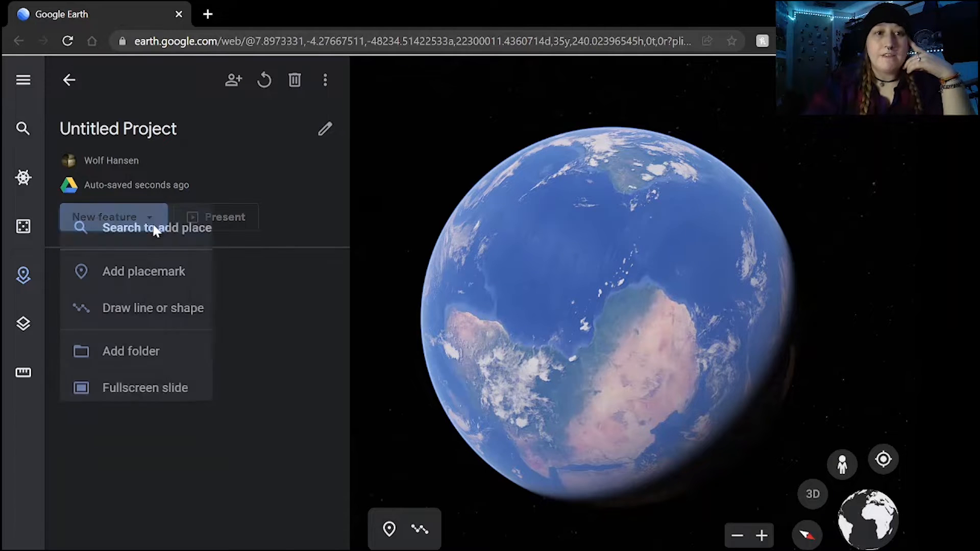
pyautogui.click(180, 244)
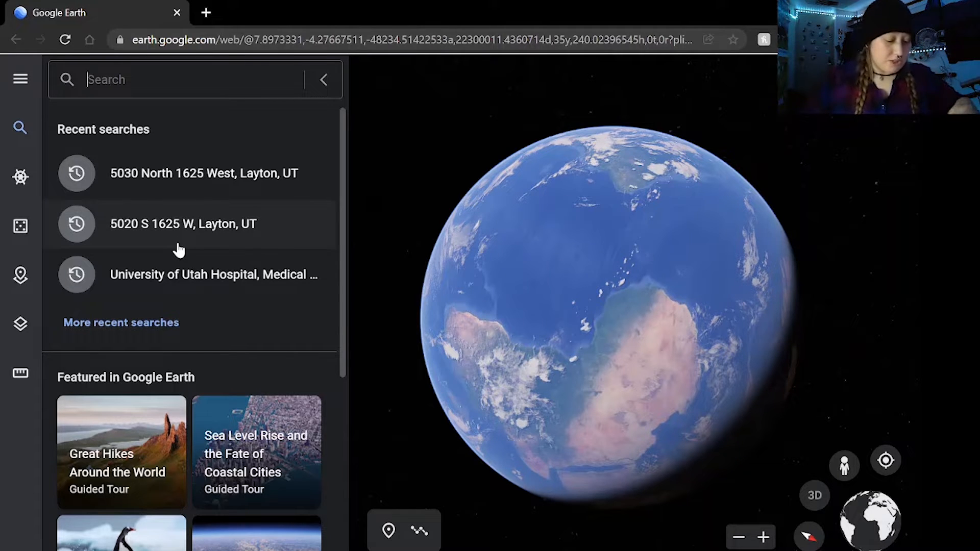
pyautogui.write('hoboken new')
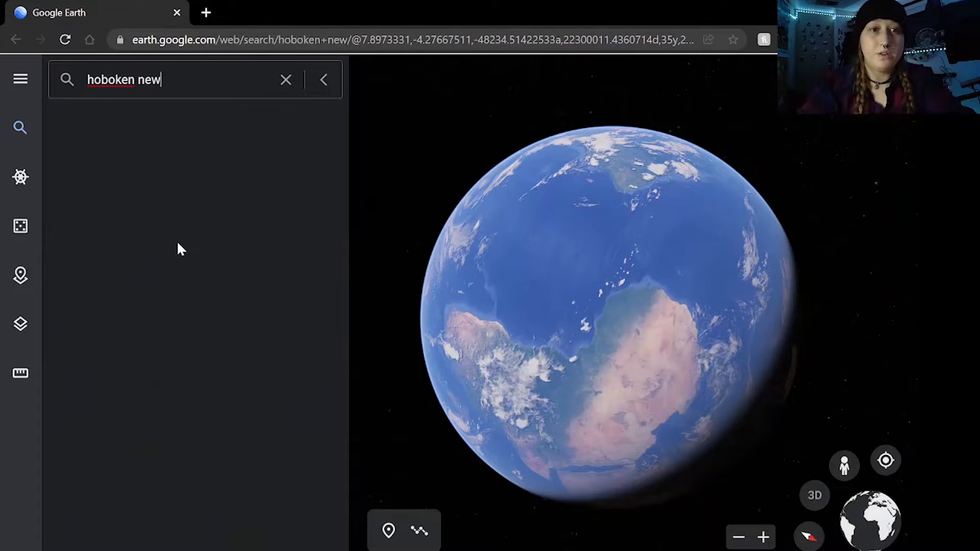
pyautogui.click(237, 159)
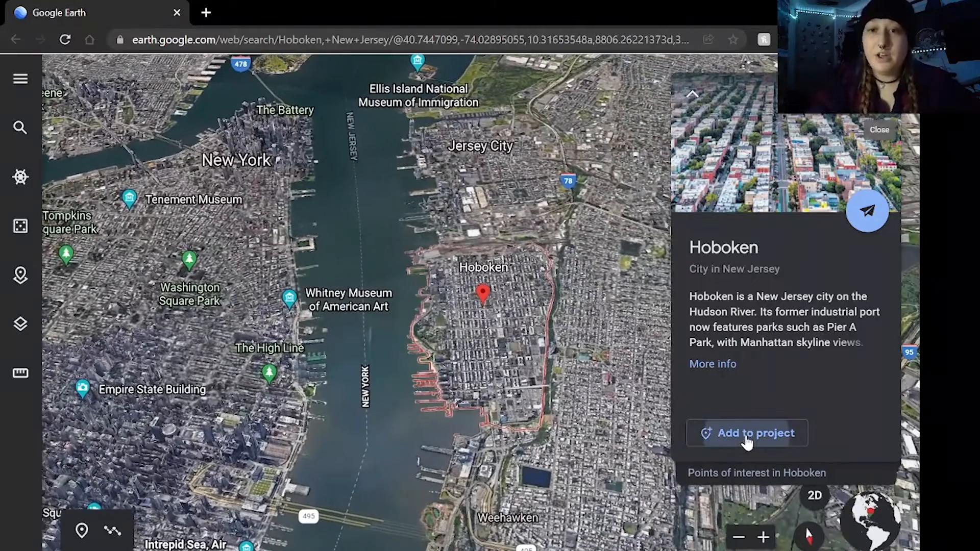
pyautogui.click(747, 433)
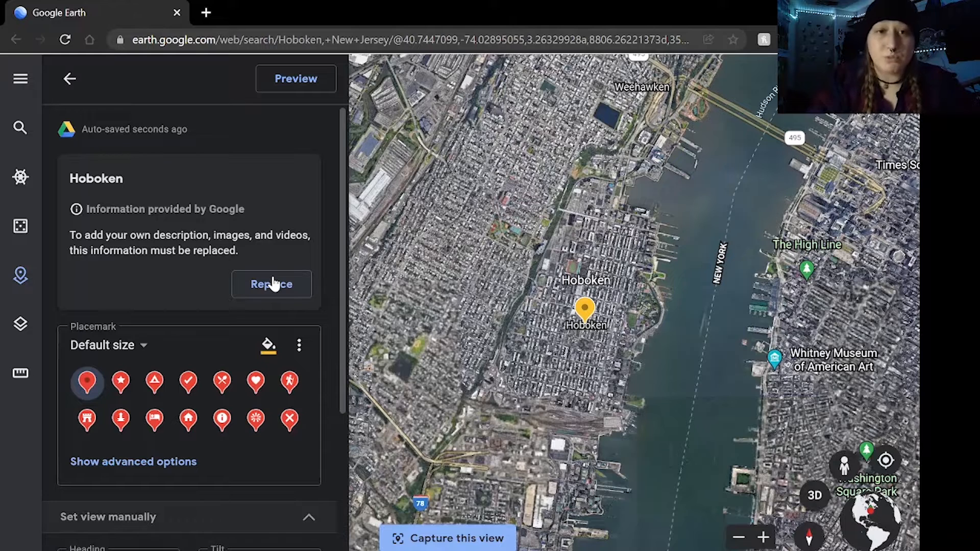
# Replace the Google-provided information for Hoboken with custom content and title the placemark "First Location, Hoboken"
pyautogui.click(286, 284)
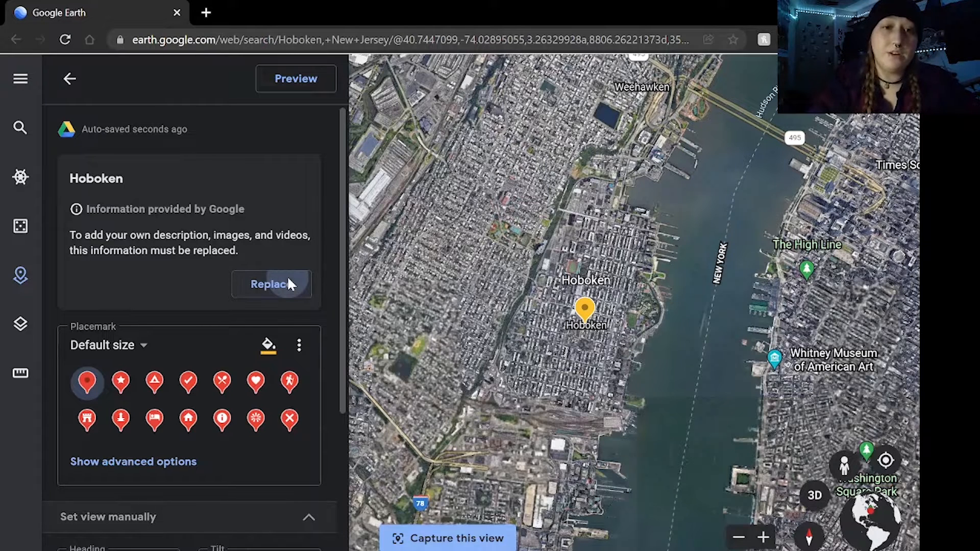
pyautogui.click(153, 319)
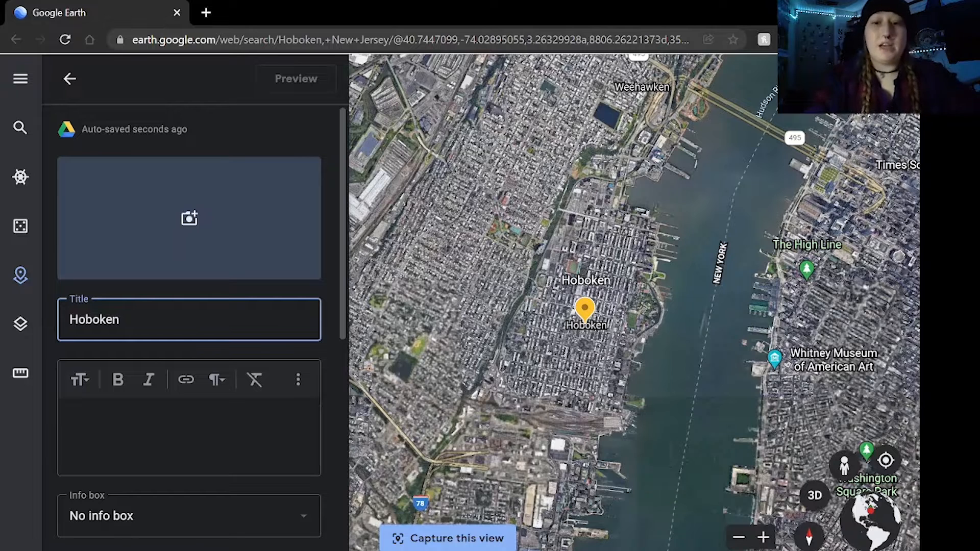
pyautogui.press('BackSpace')
pyautogui.press('BackSpace')
pyautogui.press('BackSpace')
pyautogui.press('BackSpace')
pyautogui.press('BackSpace')
pyautogui.press('BackSpace')
pyautogui.press('BackSpace')
pyautogui.write('First Location, Hoboken')
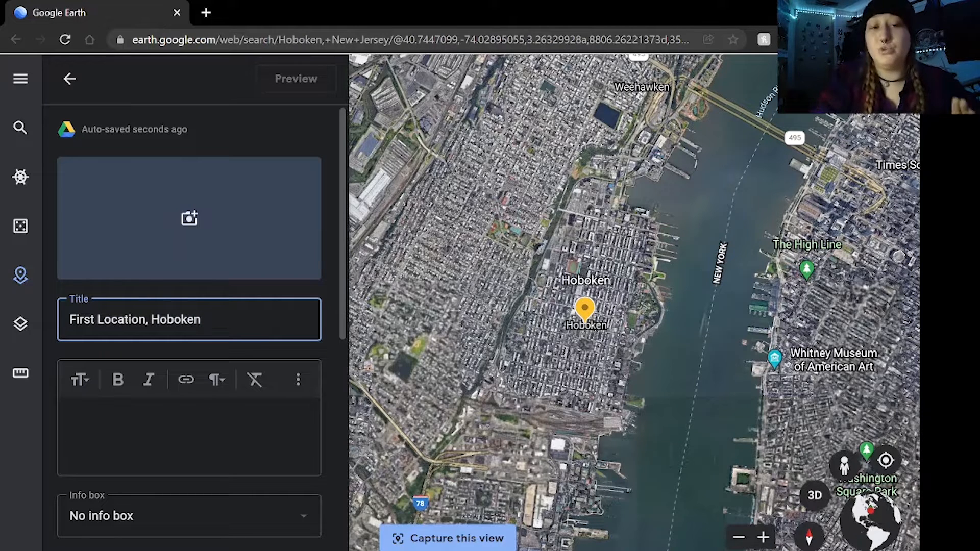
# Fill in the placemark's description with three lines: "Characters", "Special Place" and "1800s"
pyautogui.click(66, 417)
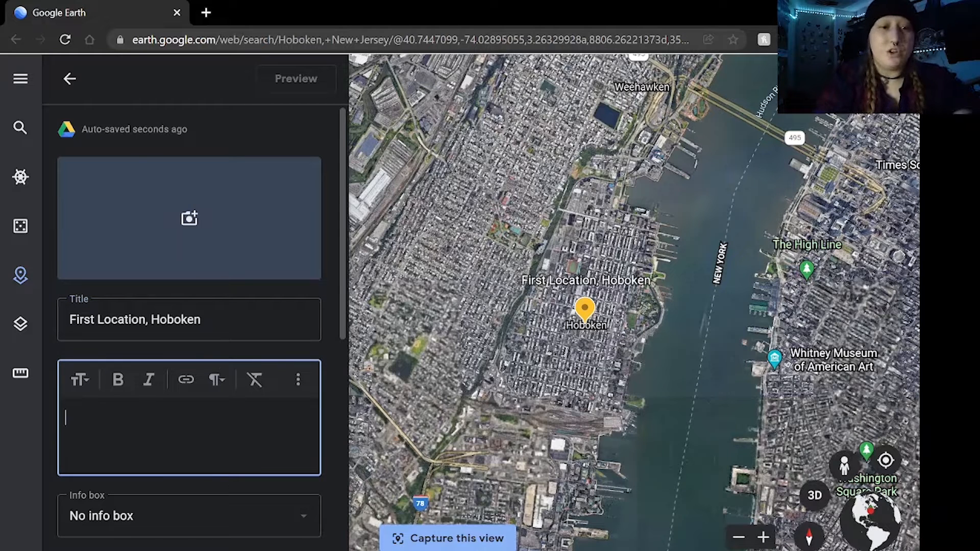
pyautogui.write('Characters')
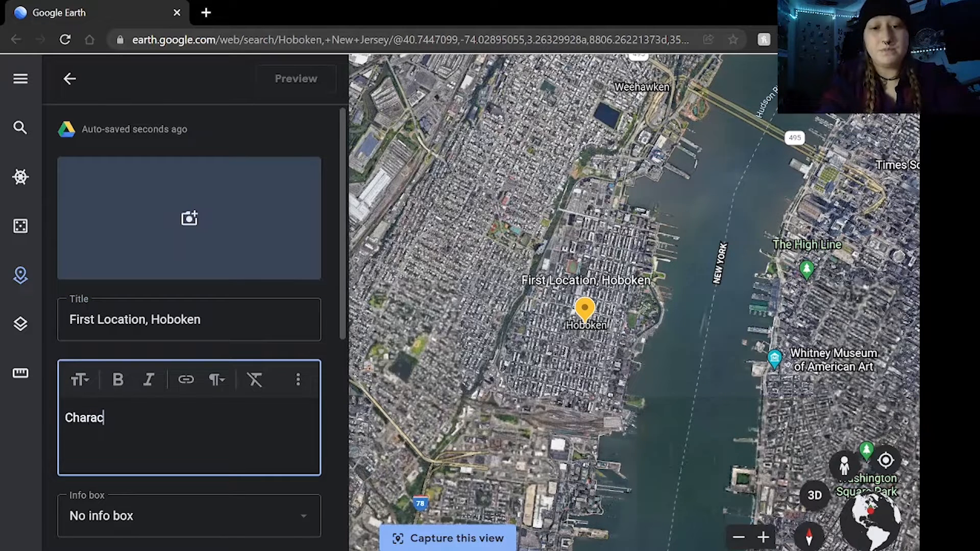
pyautogui.press('Return')
pyautogui.write('Special Place')
pyautogui.press('Return')
pyautogui.write('1800s')
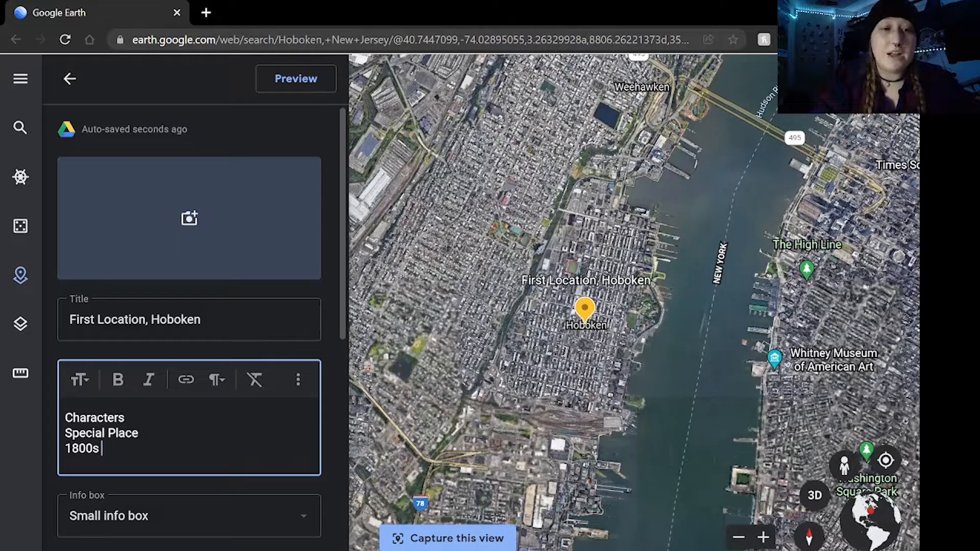
# Show the advanced options for the Hoboken placemark and review its label settings
pyautogui.scroll(-1, 201, 329)
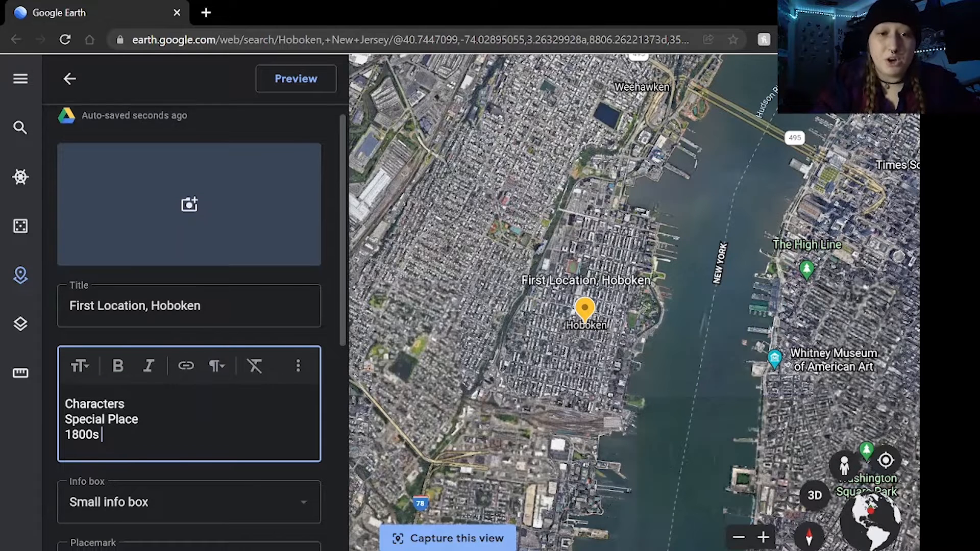
pyautogui.scroll(-4, 138, 434)
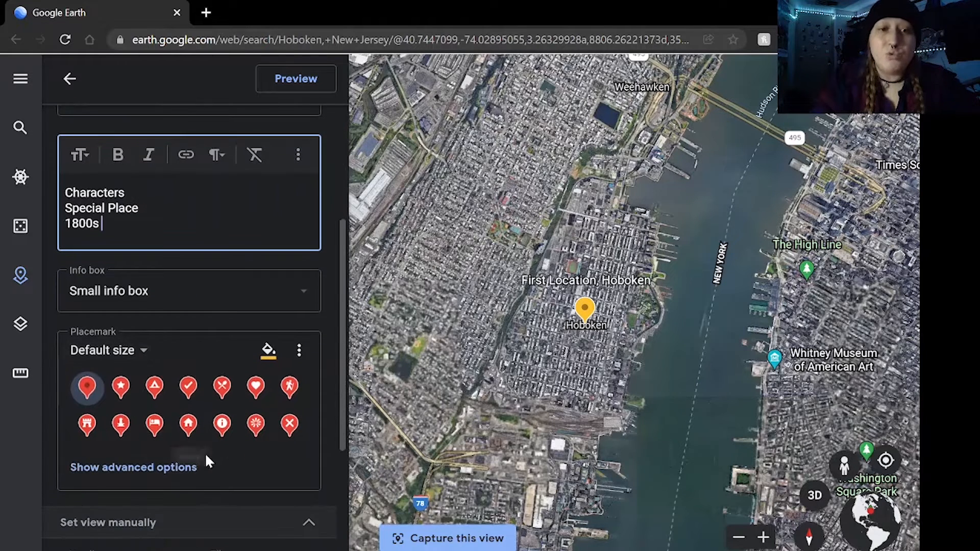
pyautogui.click(152, 472)
pyautogui.scroll(-5, 207, 449)
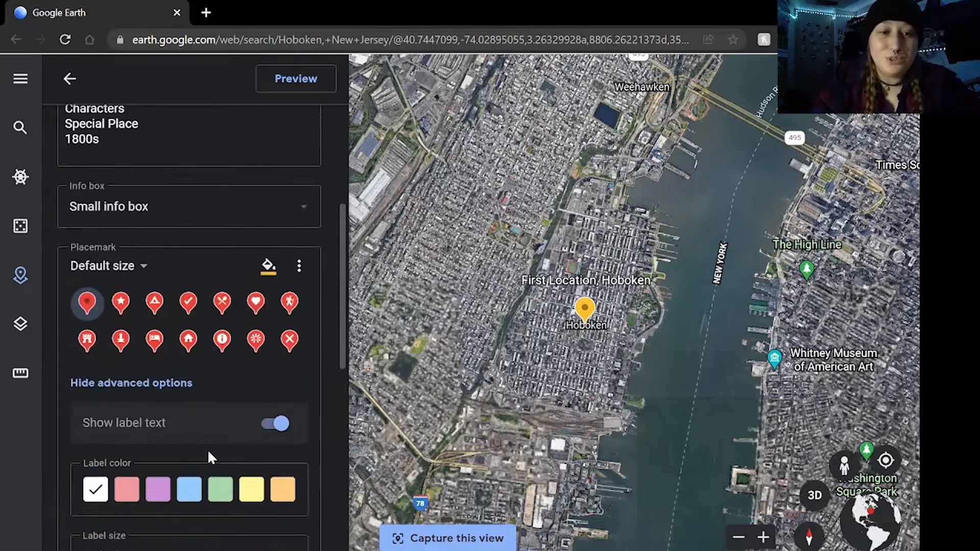
pyautogui.scroll(1, 233, 388)
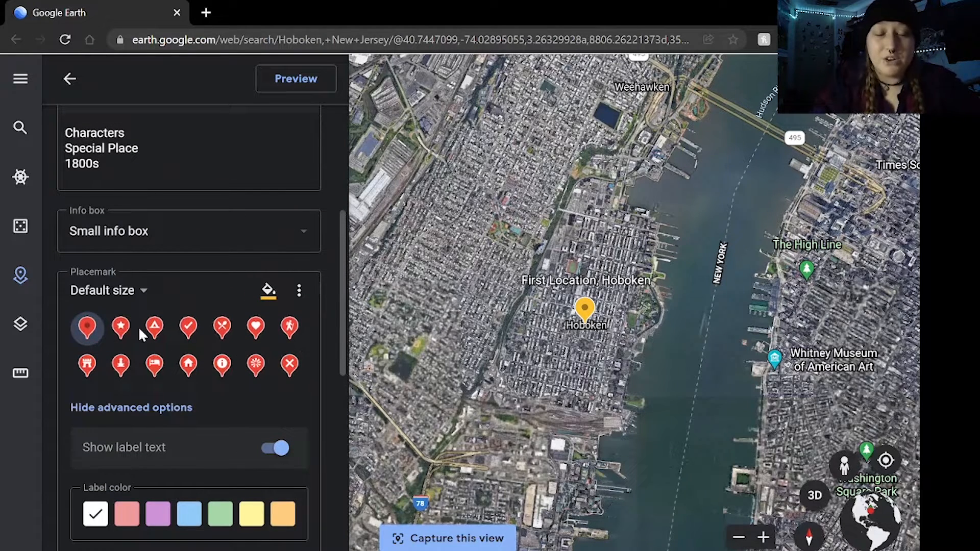
# Switch the placemark's color to dark blue and back to yellow-orange, and give it the castle icon
pyautogui.click(268, 291)
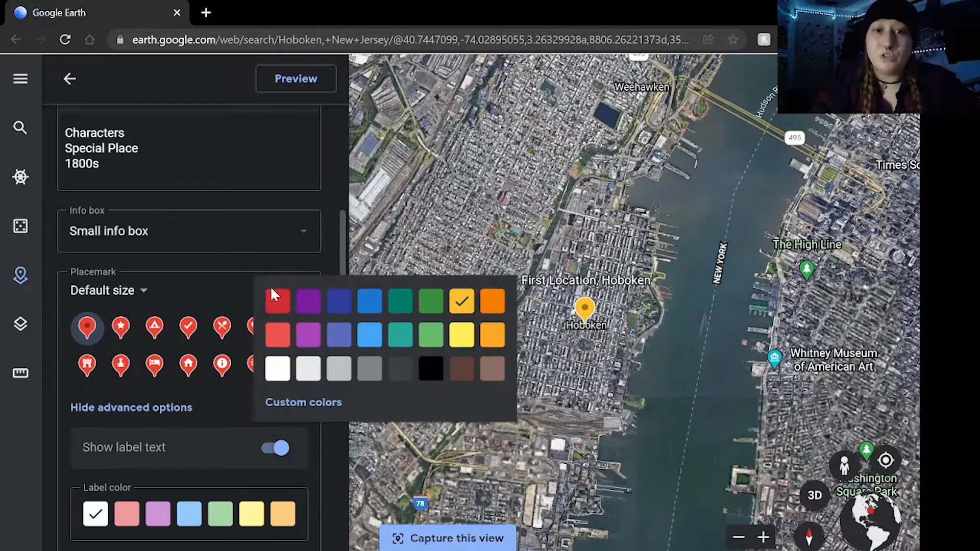
pyautogui.click(339, 299)
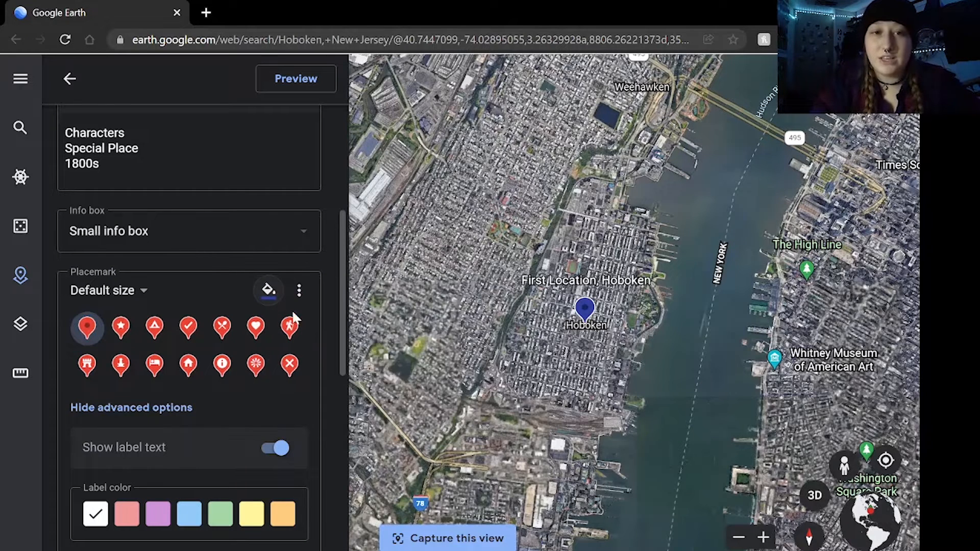
pyautogui.click(268, 291)
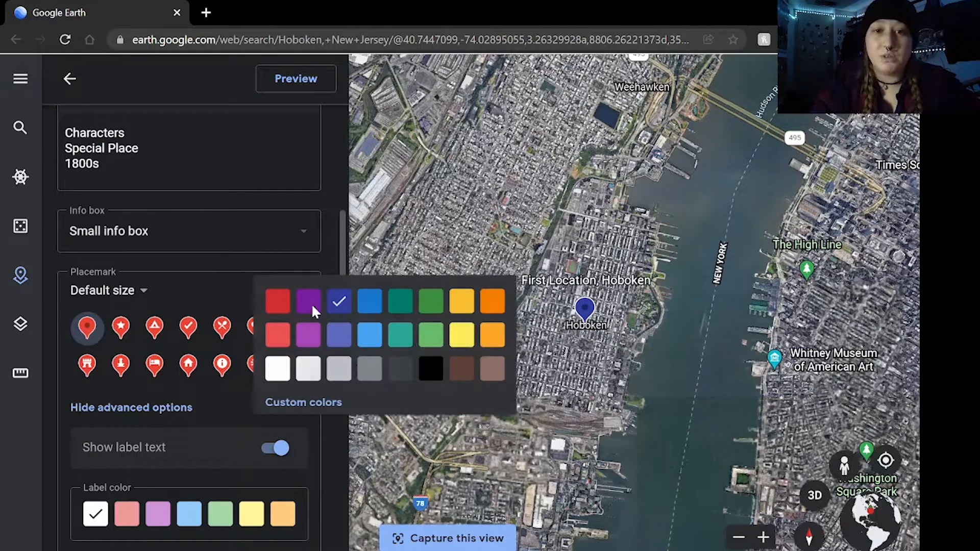
pyautogui.click(464, 300)
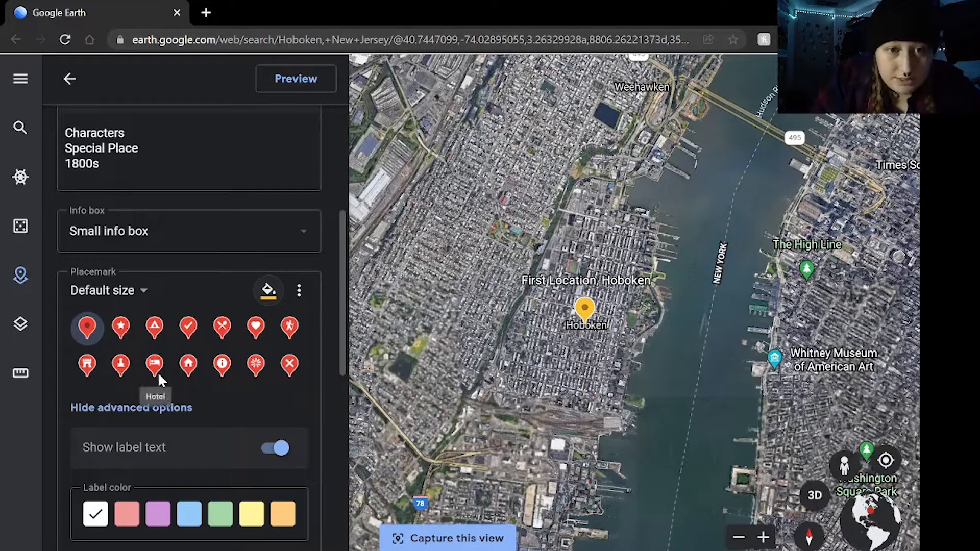
pyautogui.click(87, 365)
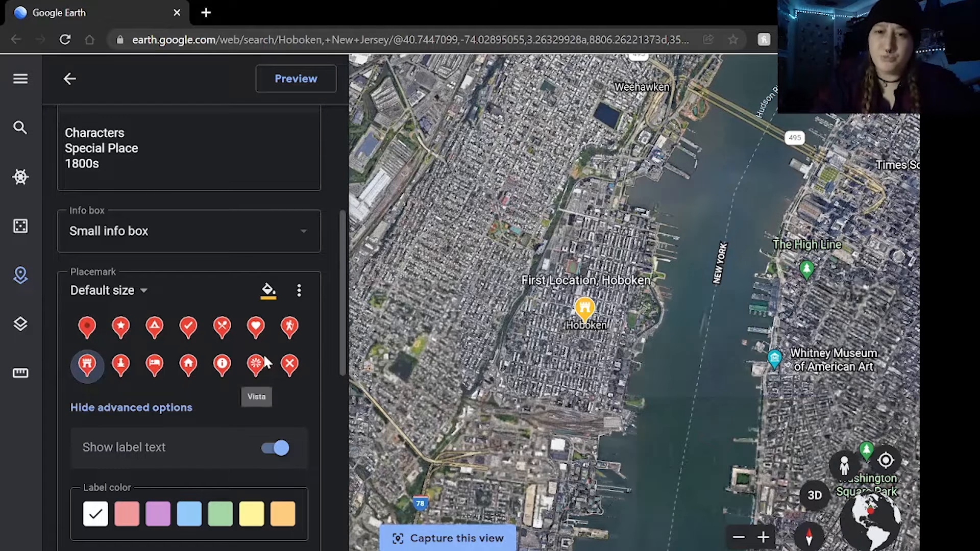
# Upload the first antique bird's-eye map file, starting with "ee6ac0c8-e893-4c1b", from the device as the placemark's image
pyautogui.scroll(5, 176, 204)
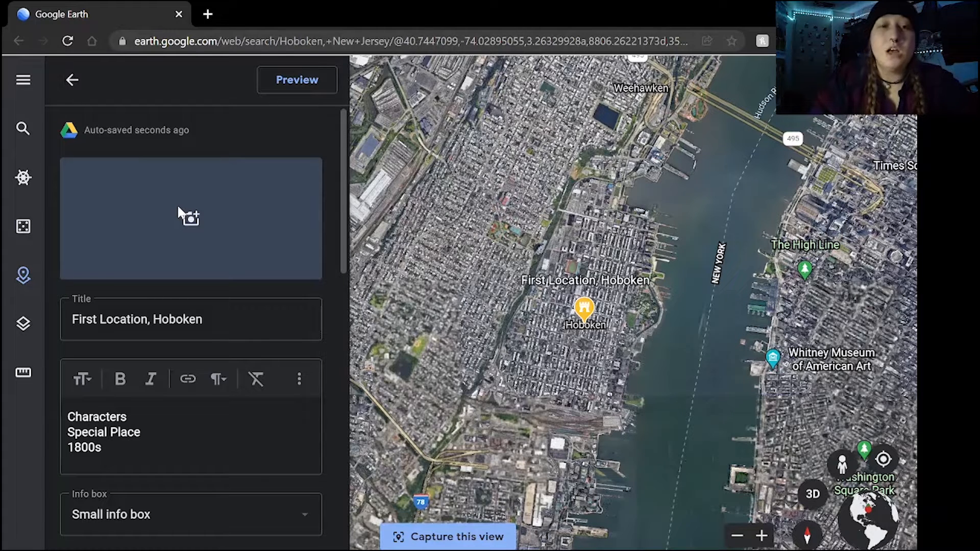
pyautogui.click(182, 175)
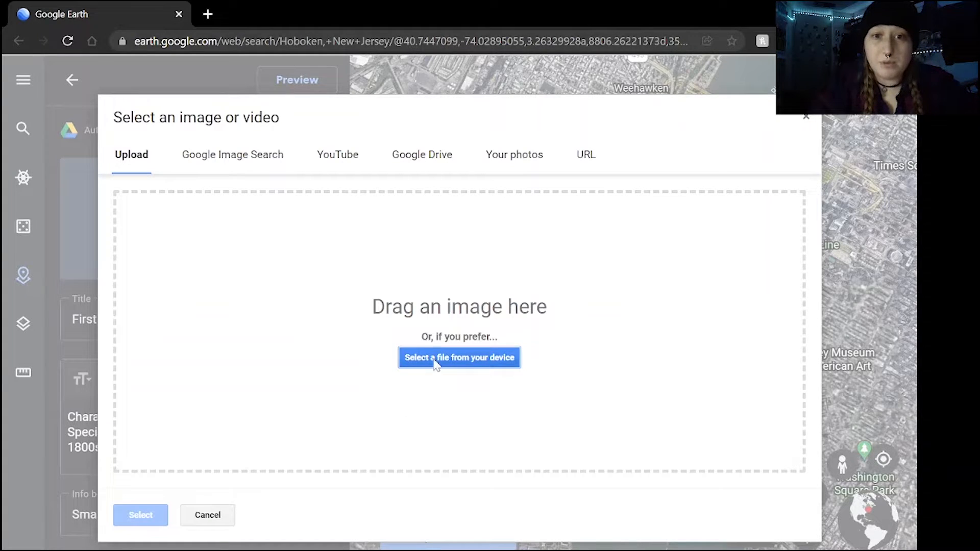
pyautogui.click(435, 363)
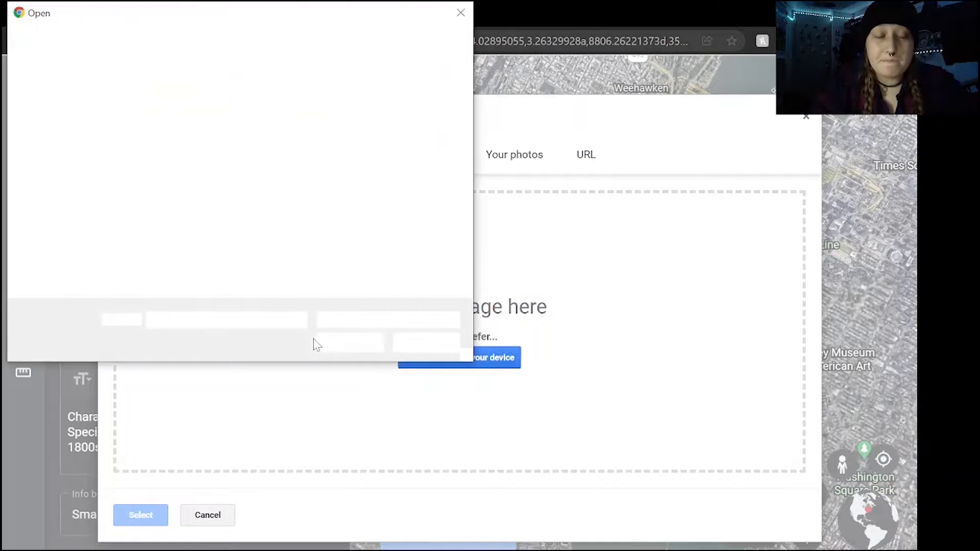
pyautogui.click(217, 153)
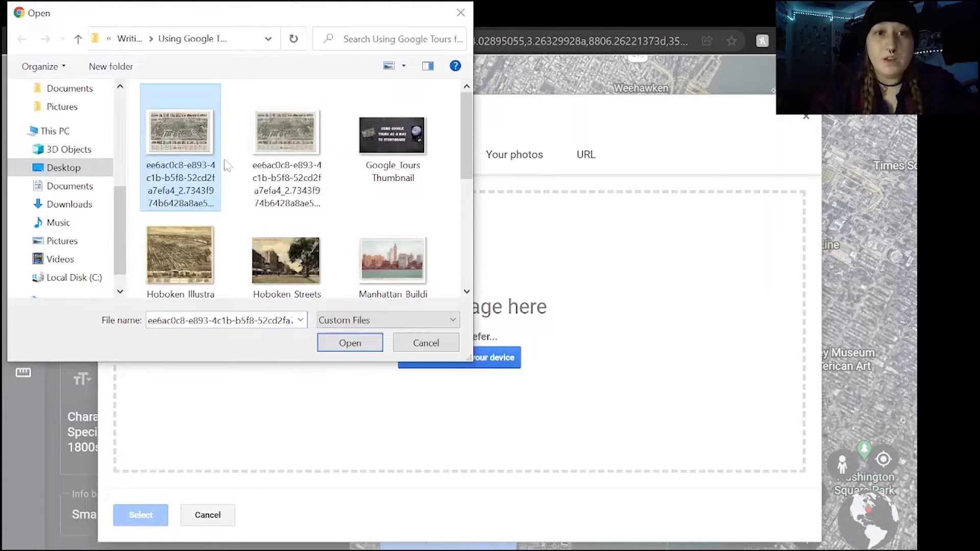
pyautogui.click(346, 349)
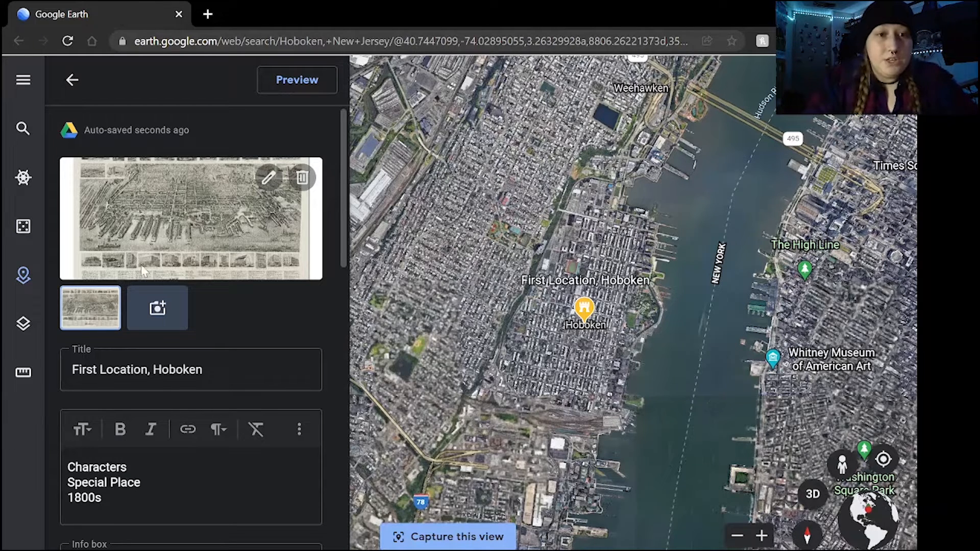
# Upload the Hoboken Streets picture from the device as the placemark's second image and return to the project overview
pyautogui.click(162, 307)
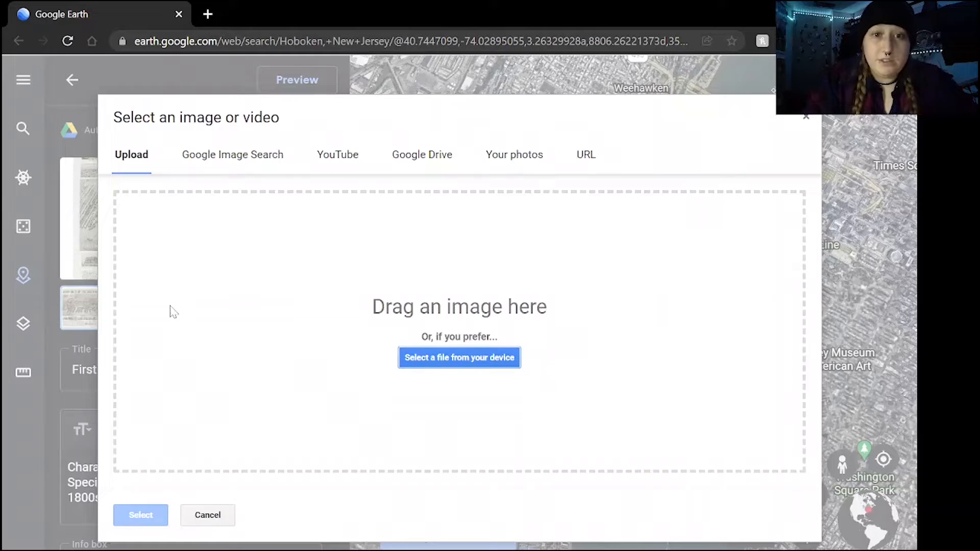
pyautogui.click(436, 360)
pyautogui.click(286, 260)
pyautogui.click(350, 343)
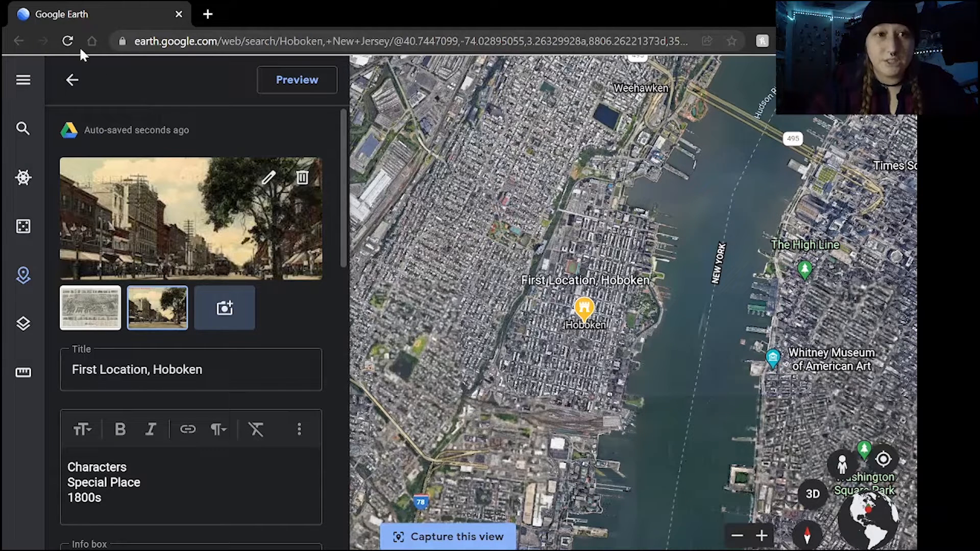
pyautogui.click(72, 82)
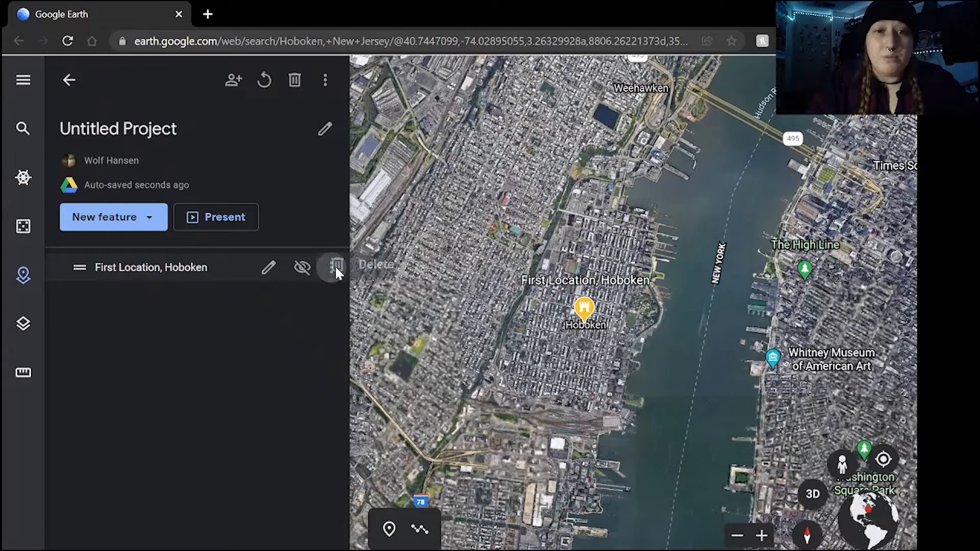
pyautogui.click(333, 267)
pyautogui.click(148, 335)
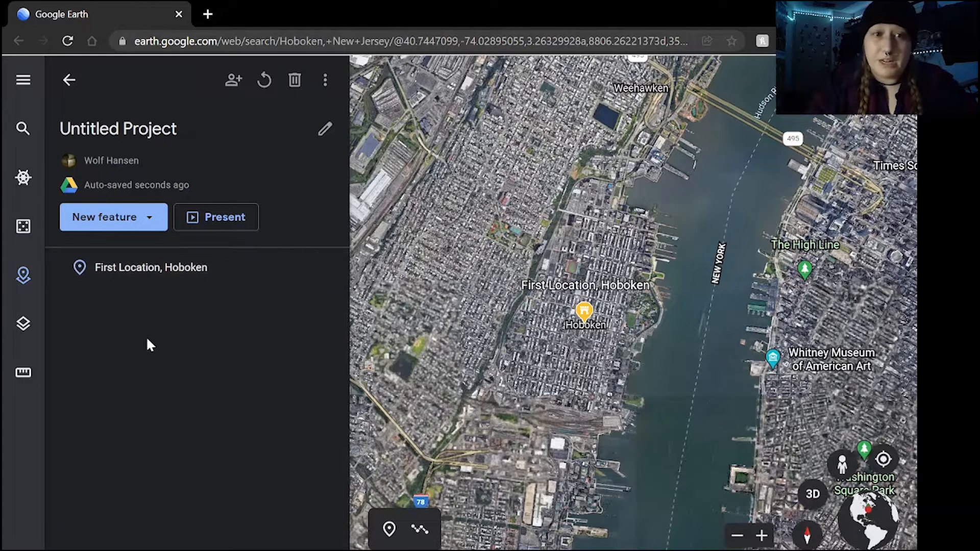
# Search for "sybils" as a new place and add the historical place Sybil's Cave in Hoboken to the project
pyautogui.click(135, 227)
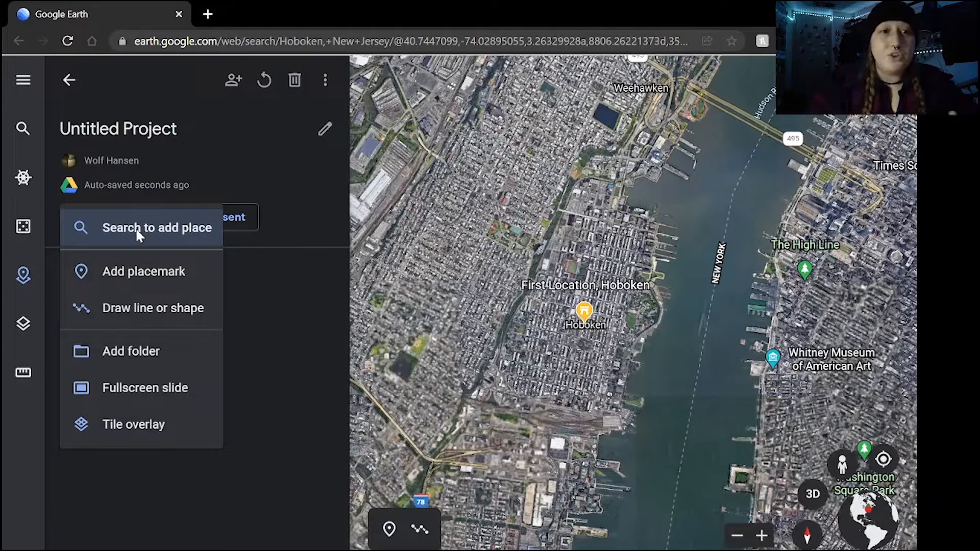
pyautogui.click(138, 228)
pyautogui.press('End')
pyautogui.hotkey('ctrl', 'shift', 'Left')
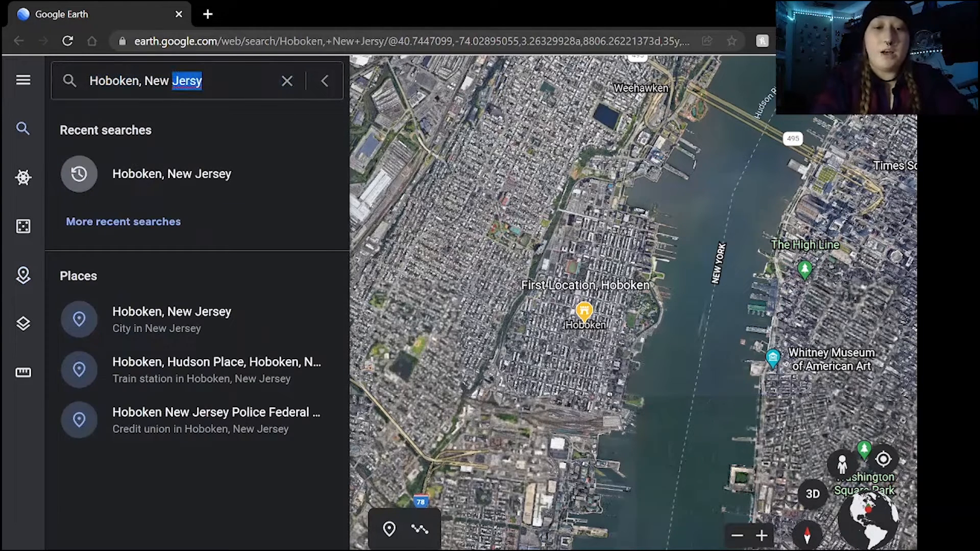
pyautogui.write('sybil')
pyautogui.press('BackSpace')
pyautogui.press('BackSpace')
pyautogui.press('BackSpace')
pyautogui.press('BackSpace')
pyautogui.press('BackSpace')
pyautogui.press('BackSpace')
pyautogui.press('BackSpace')
pyautogui.press('BackSpace')
pyautogui.press('BackSpace')
pyautogui.press('BackSpace')
pyautogui.press('BackSpace')
pyautogui.press('BackSpace')
pyautogui.press('BackSpace')
pyautogui.press('BackSpace')
pyautogui.press('BackSpace')
pyautogui.press('BackSpace')
pyautogui.press('BackSpace')
pyautogui.press('BackSpace')
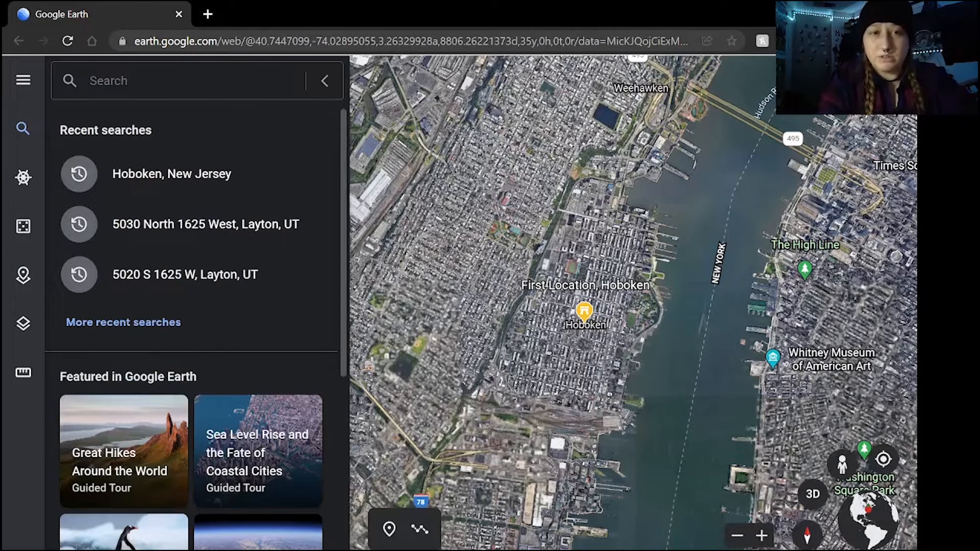
pyautogui.write('sybils')
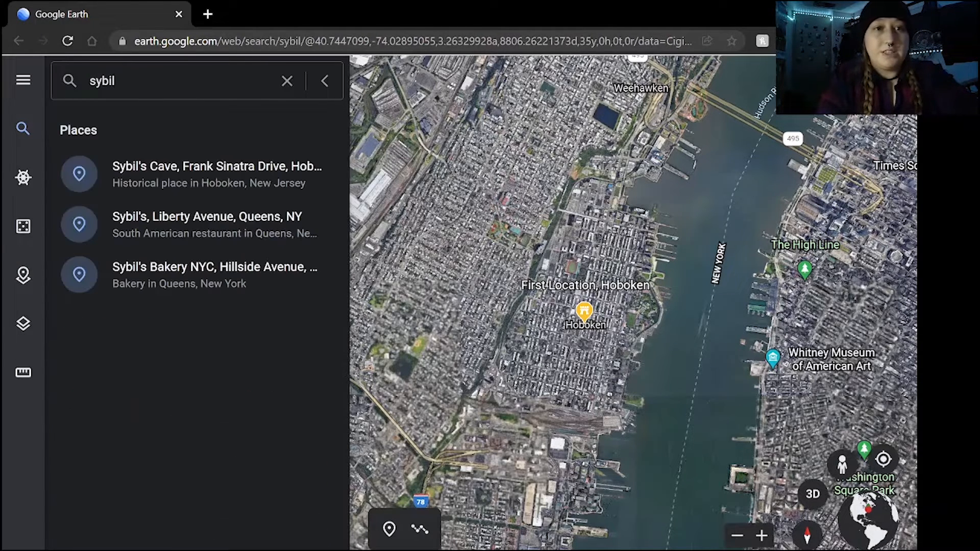
pyautogui.click(260, 193)
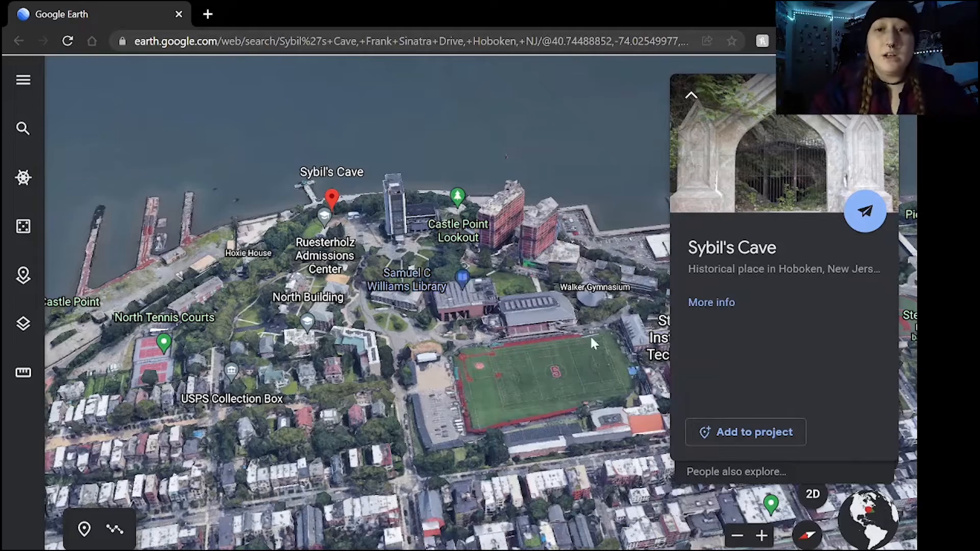
pyautogui.click(775, 437)
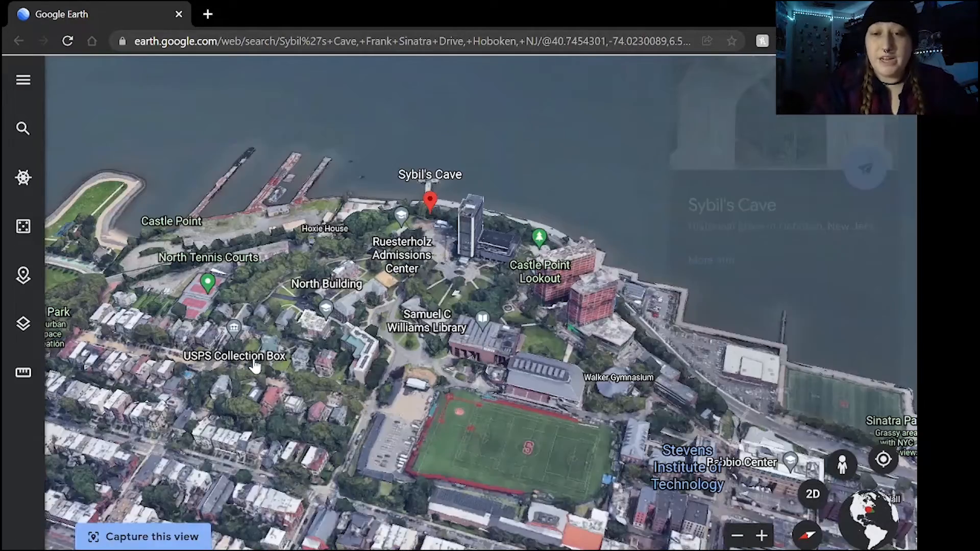
# Replace the Google-provided information of the new placemark and title it "2nd location, Sybil's Cave"
pyautogui.click(257, 280)
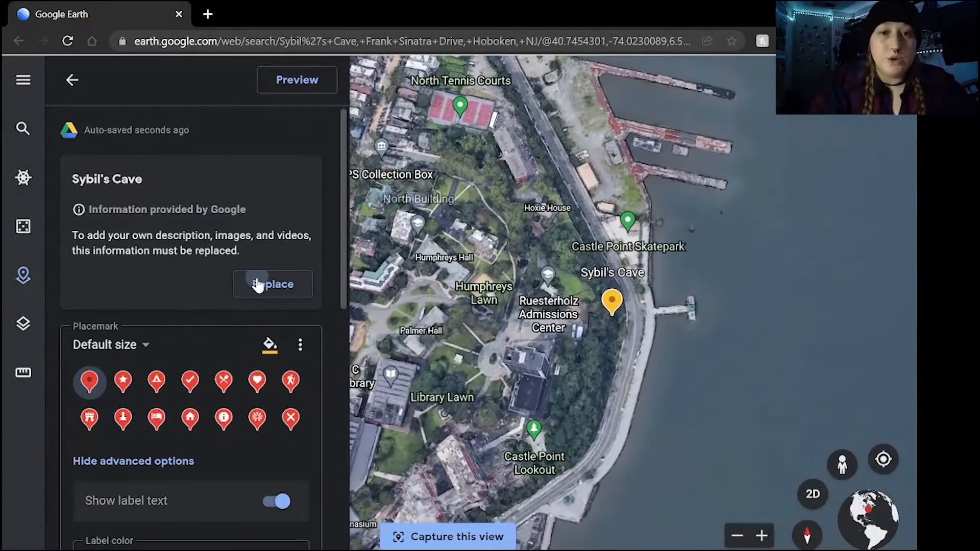
pyautogui.click(148, 300)
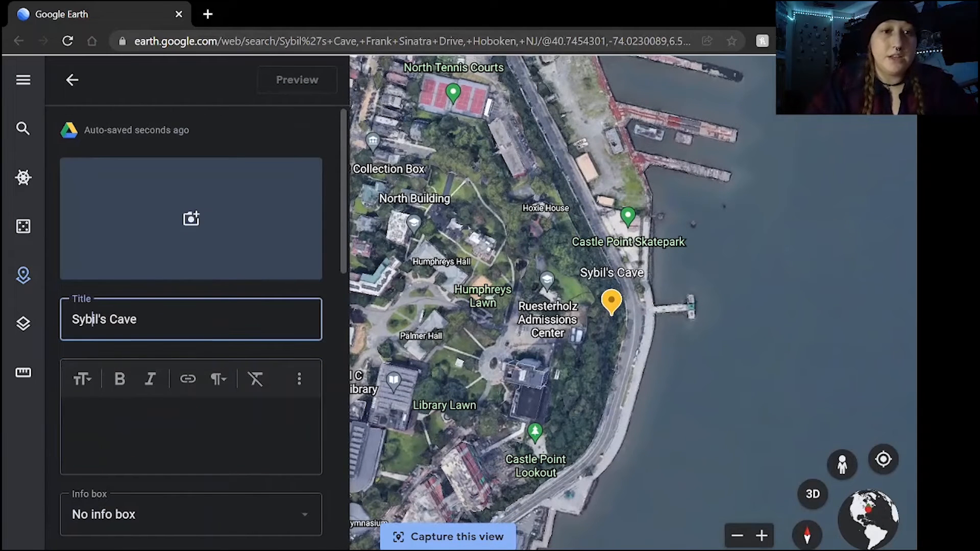
pyautogui.write('2nd ')
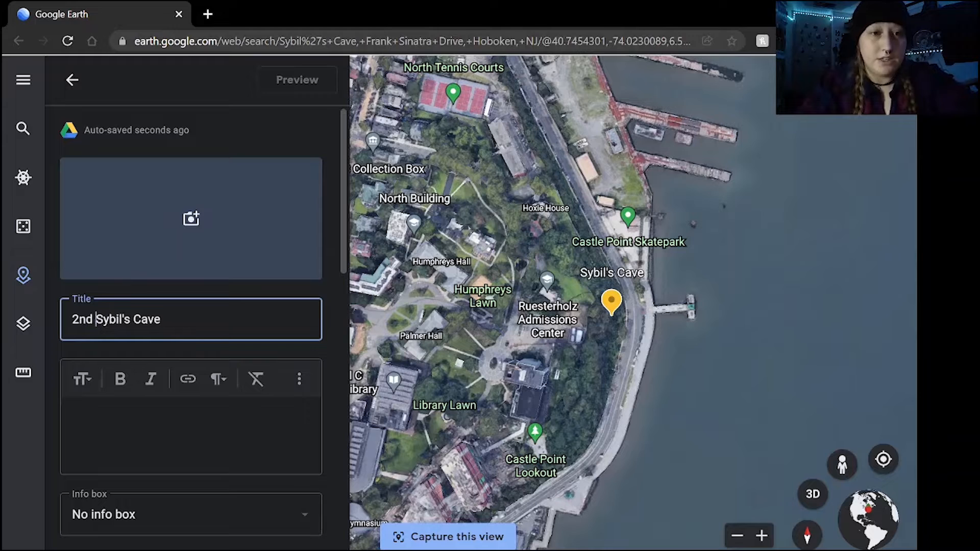
pyautogui.write('location,')
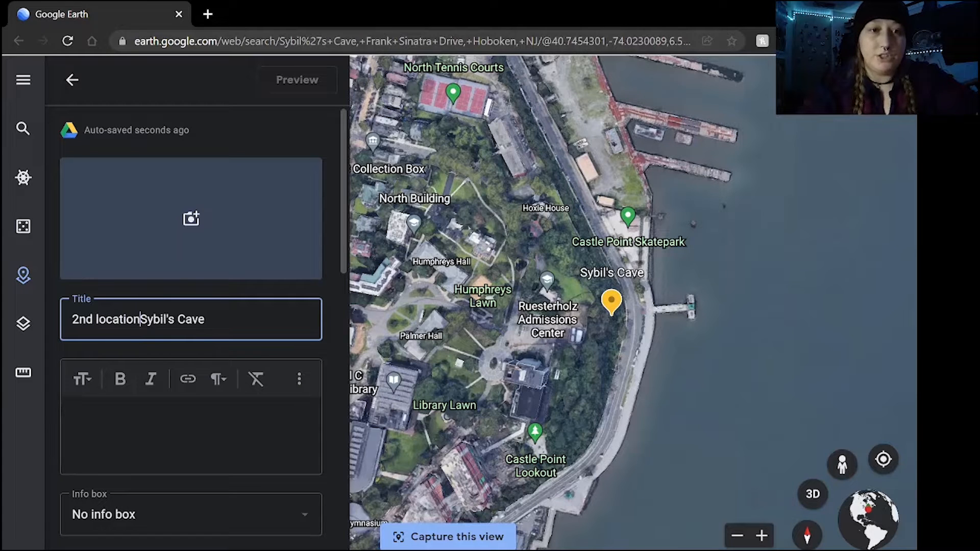
# Fill in the Sybil's Cave description with two lines: "injury" and "discover of an item"
pyautogui.click(187, 422)
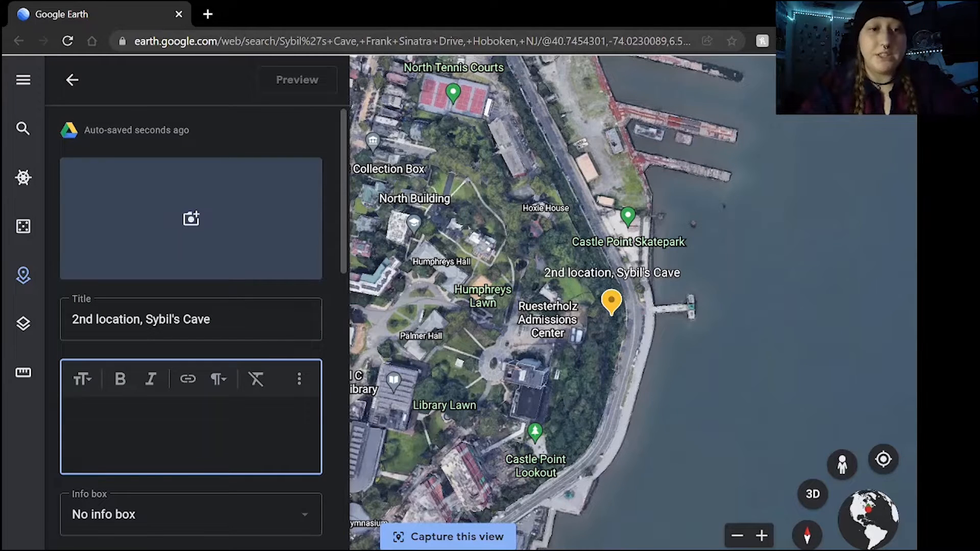
pyautogui.write('inju')
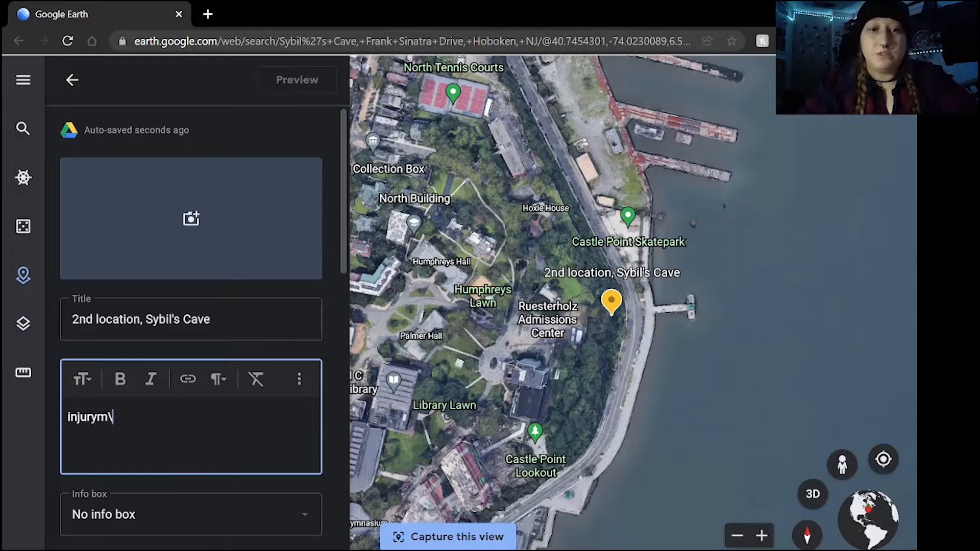
pyautogui.write('rym\\')
pyautogui.press('BackSpace')
pyautogui.press('BackSpace')
pyautogui.press('BackSpace')
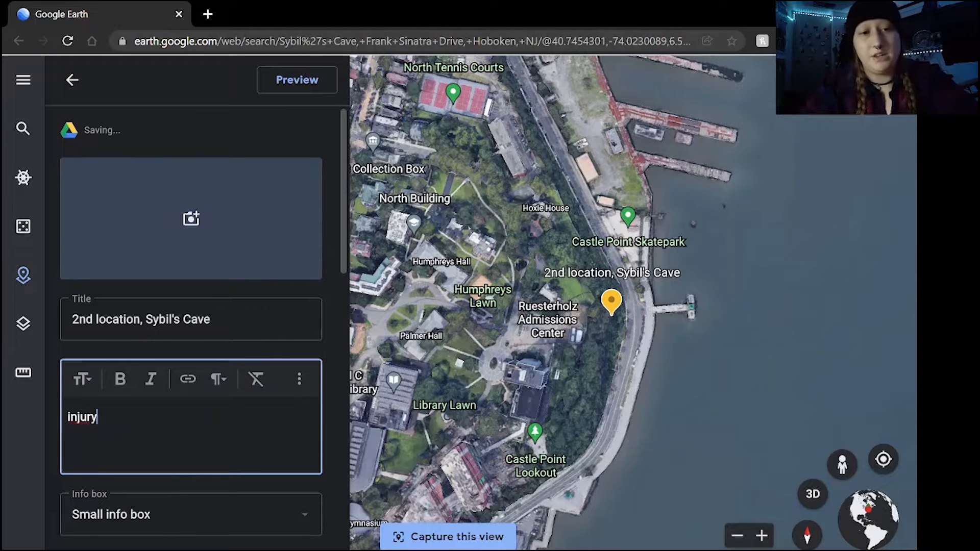
pyautogui.write('d')
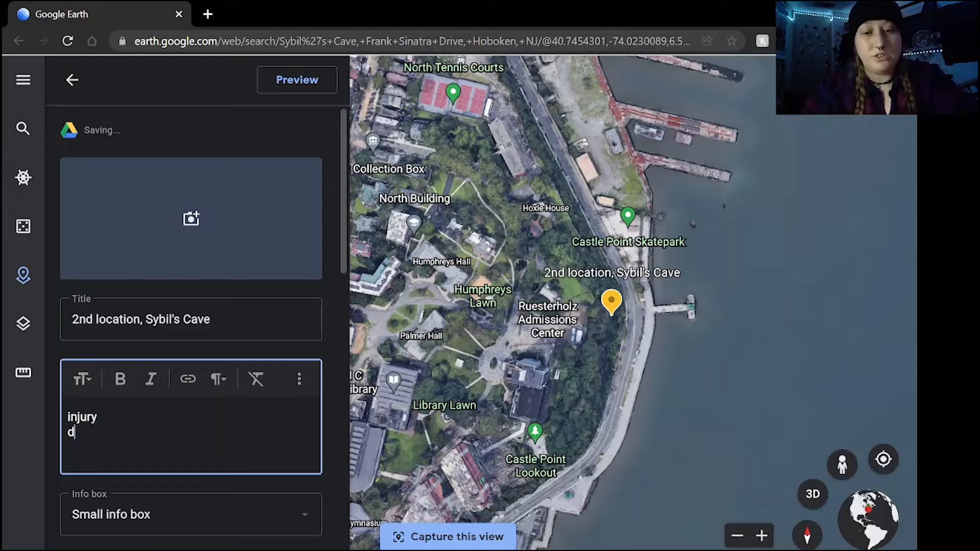
pyautogui.write('iscover of a')
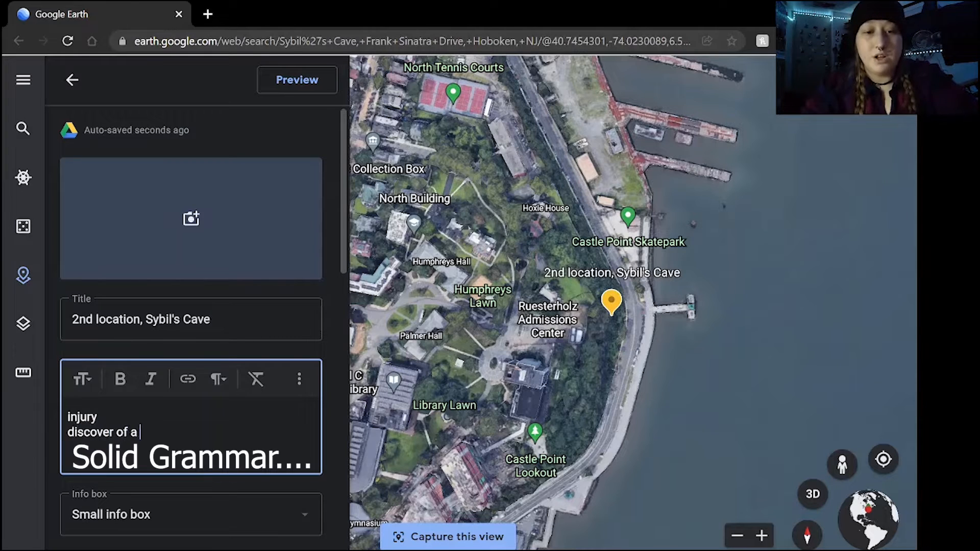
pyautogui.write('n item')
pyautogui.press('Return')
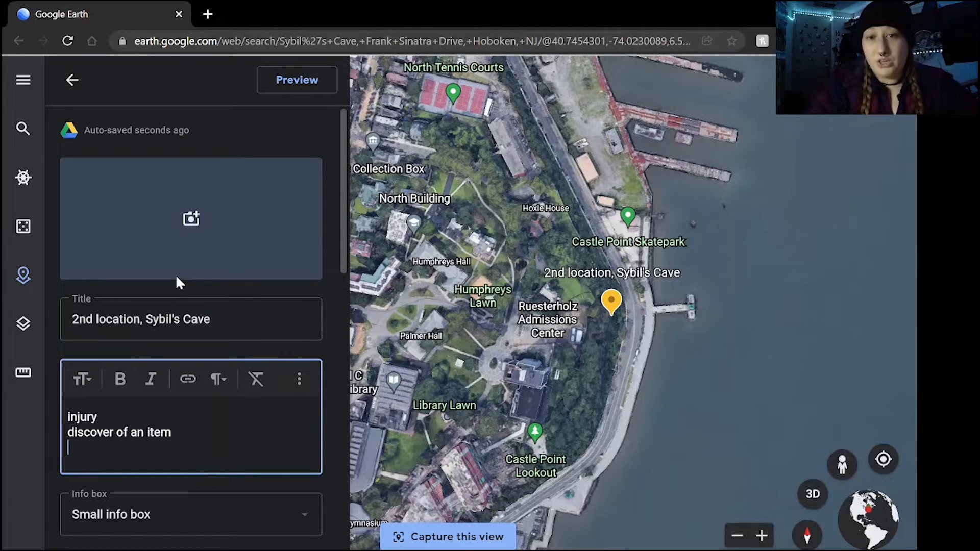
# Upload the file Sybils_Cave_Illustration from the device as the placemark's first image
pyautogui.click(210, 247)
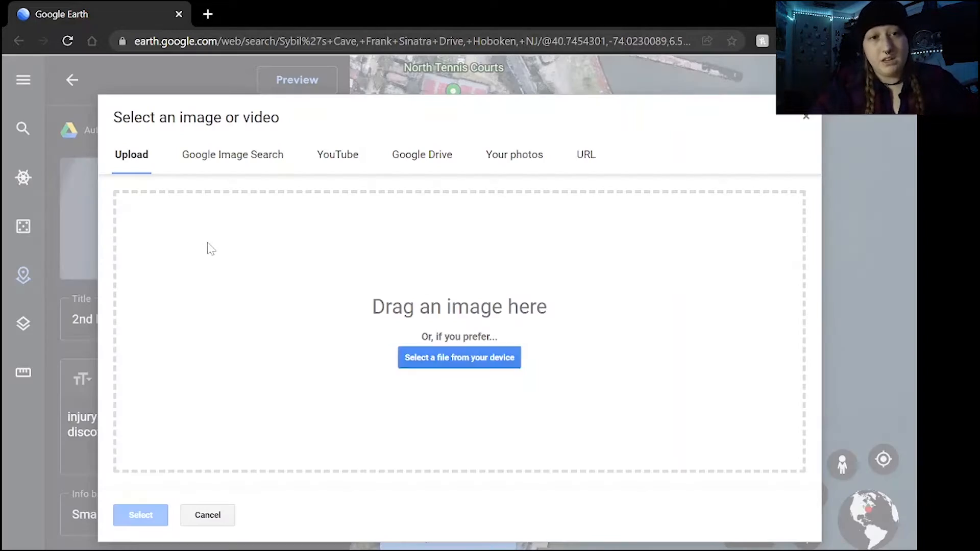
pyautogui.click(439, 360)
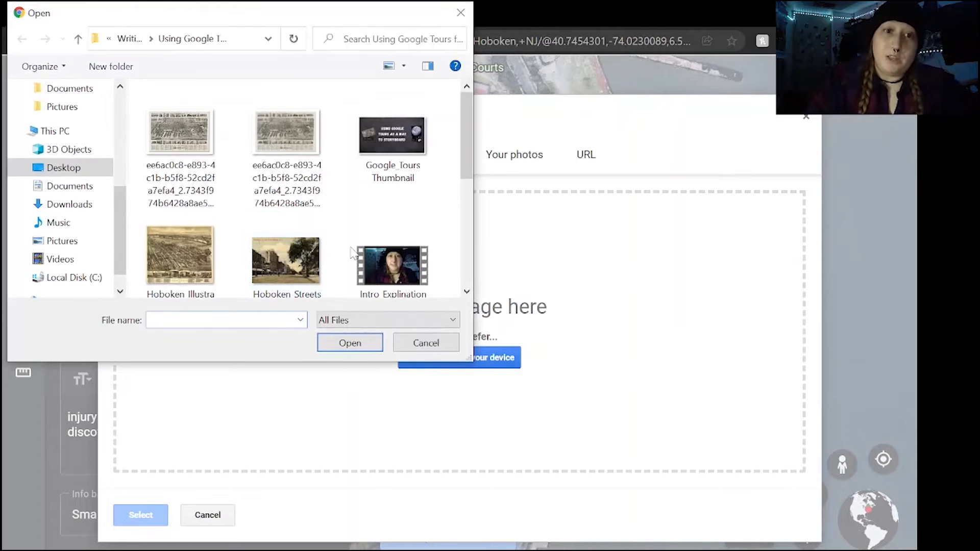
pyautogui.scroll(-3, 352, 254)
pyautogui.scroll(-2, 420, 237)
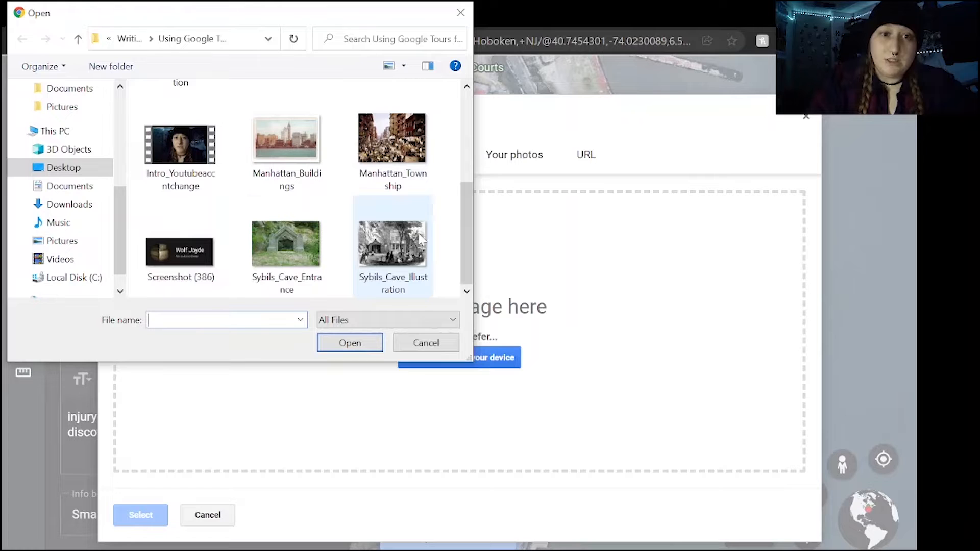
pyautogui.click(383, 255)
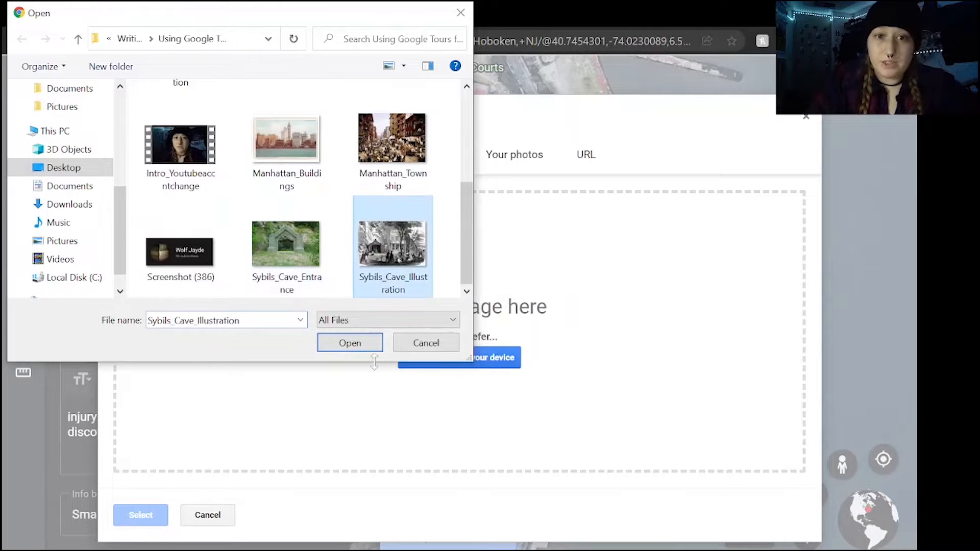
pyautogui.click(364, 349)
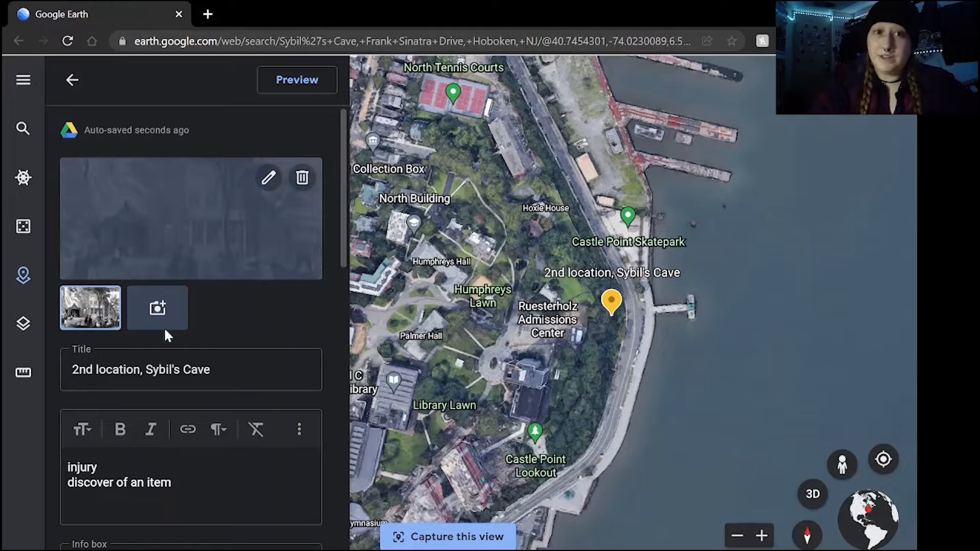
# Upload Sybils_Cave_Entrance as the placemark's second image and bring the black-and-white illustration back into the large preview
pyautogui.click(168, 314)
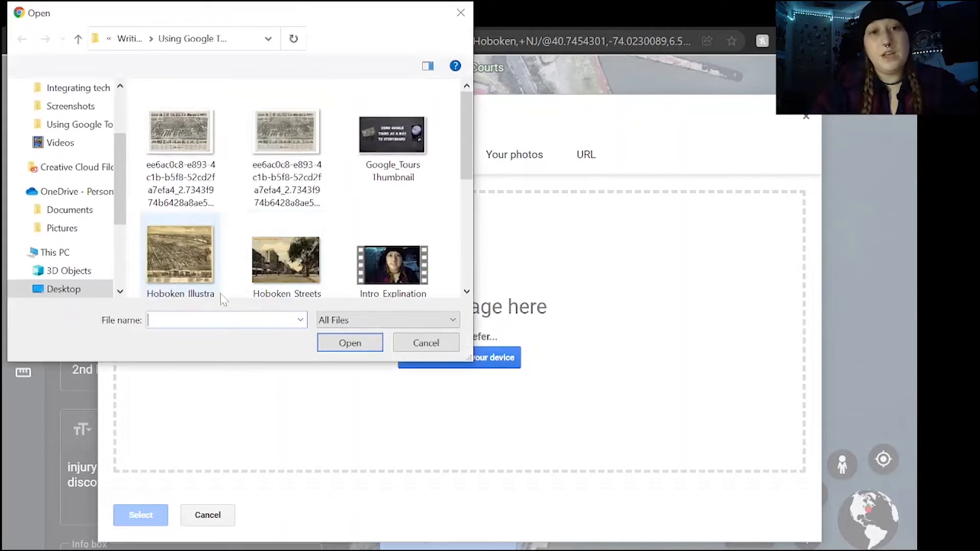
pyautogui.scroll(-5, 306, 239)
pyautogui.click(284, 261)
pyautogui.click(350, 342)
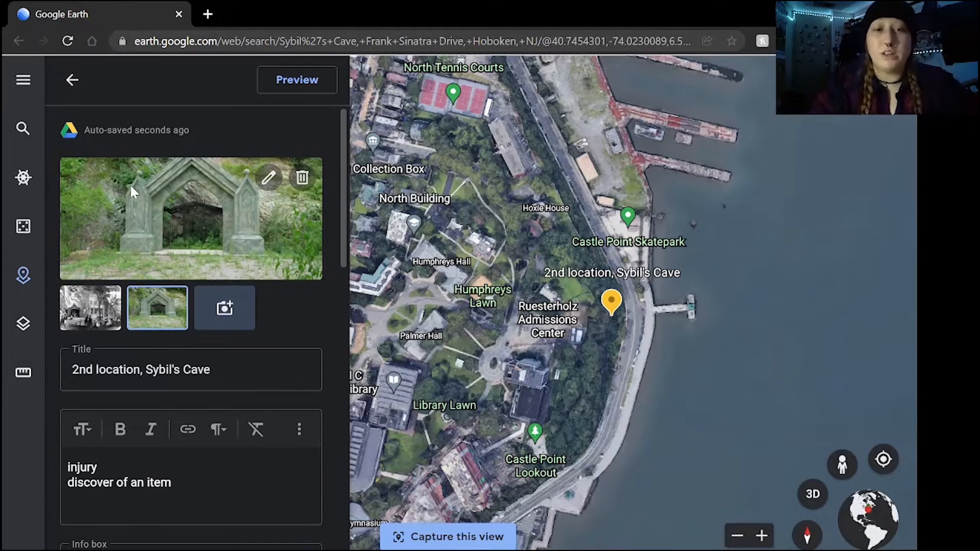
pyautogui.click(100, 311)
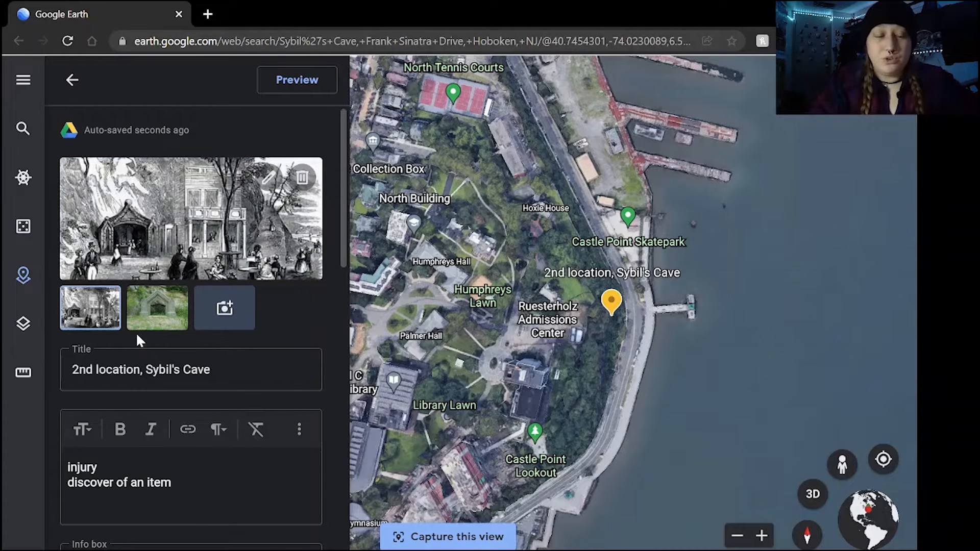
# Give the Sybil's Cave placemark the Camping icon and a light yellow color, and return to the project overview
pyautogui.scroll(-3, 204, 347)
pyautogui.scroll(-2, 411, 328)
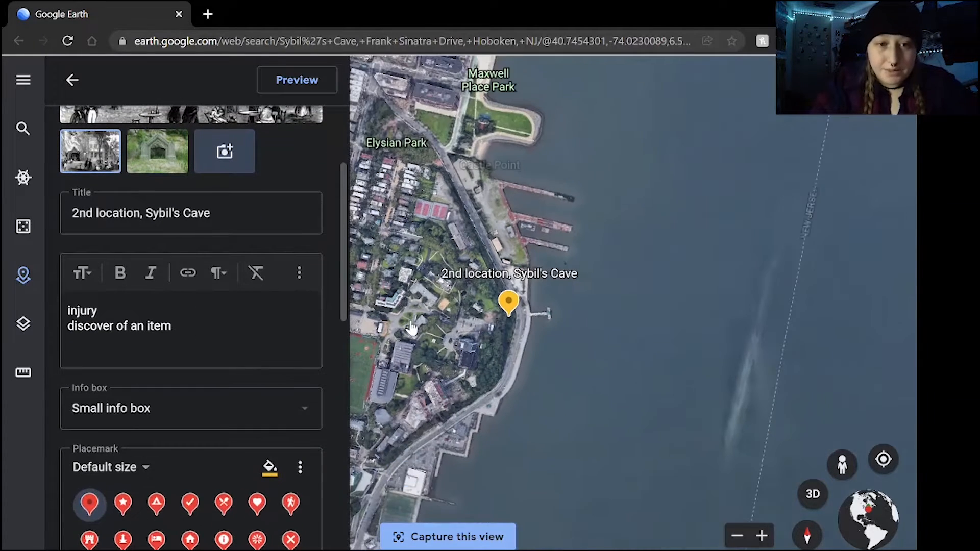
pyautogui.click(157, 506)
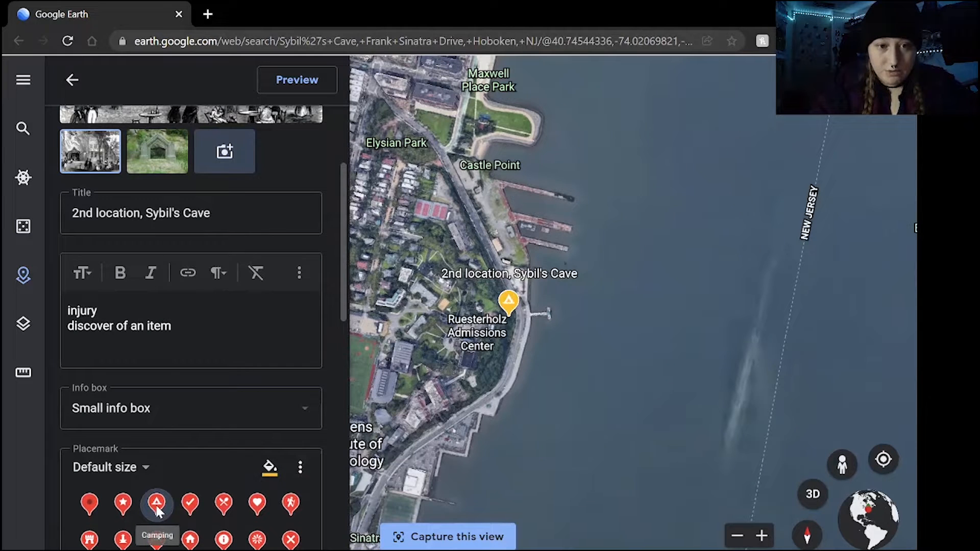
pyautogui.click(271, 468)
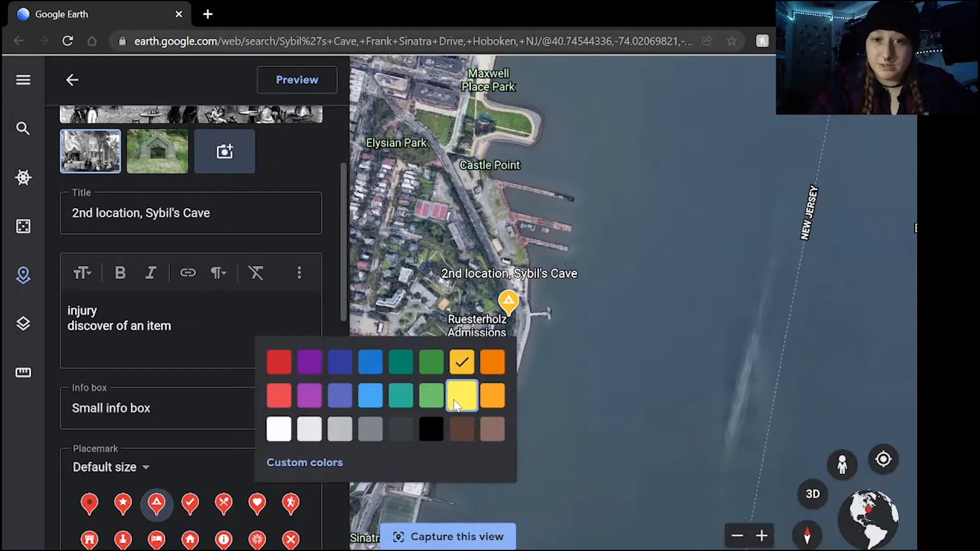
pyautogui.click(462, 394)
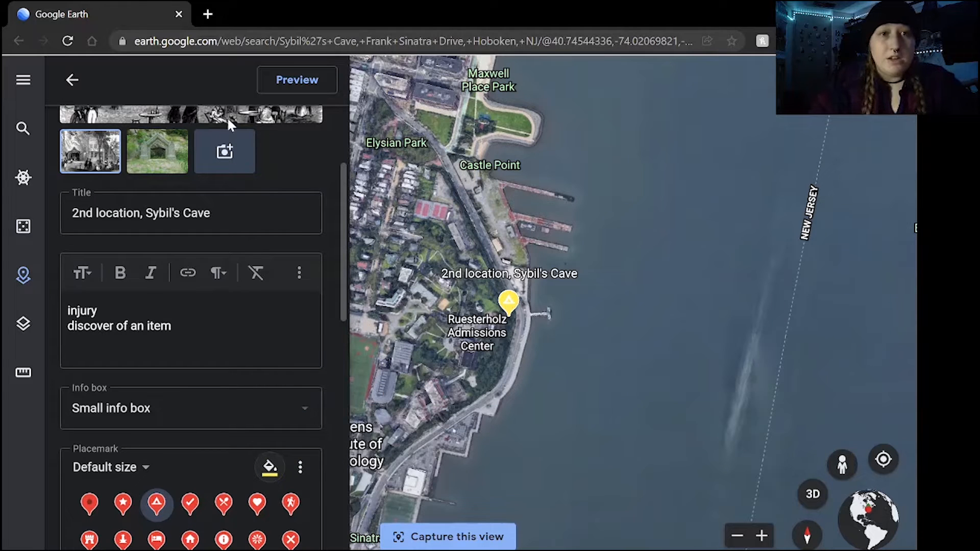
pyautogui.click(72, 80)
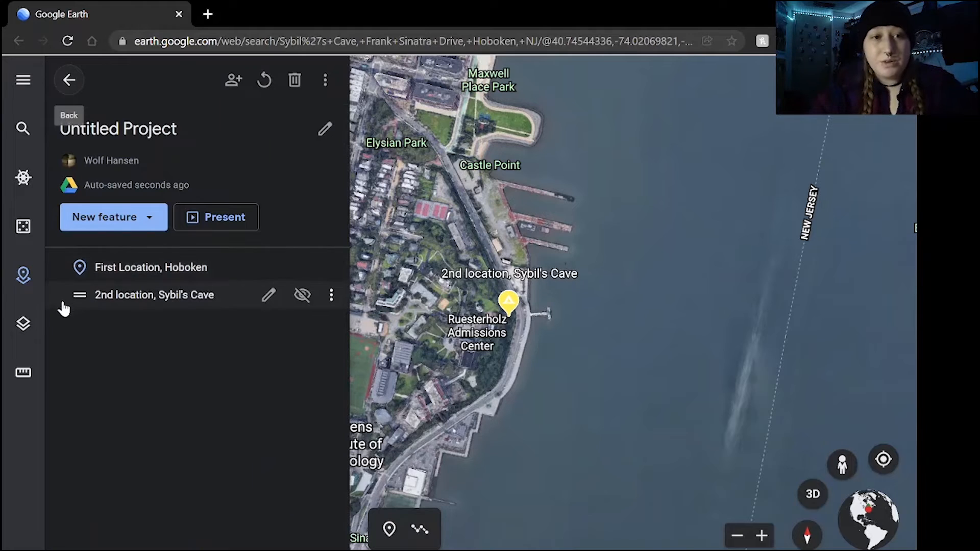
# Try moving the Sybil's Cave entry above the Hoboken entry in the project list, and start presenting the project
pyautogui.moveTo(84, 298); pyautogui.dragTo(85, 248)
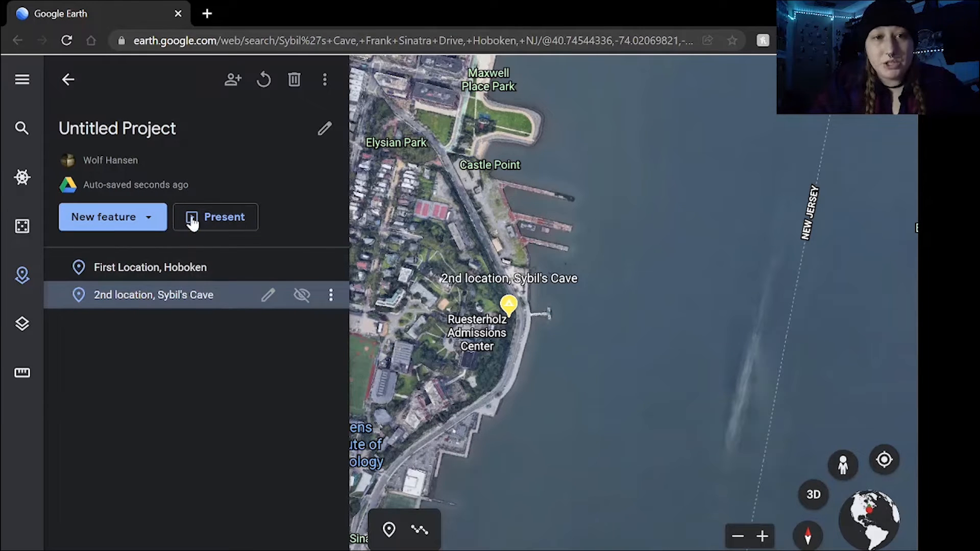
pyautogui.click(214, 231)
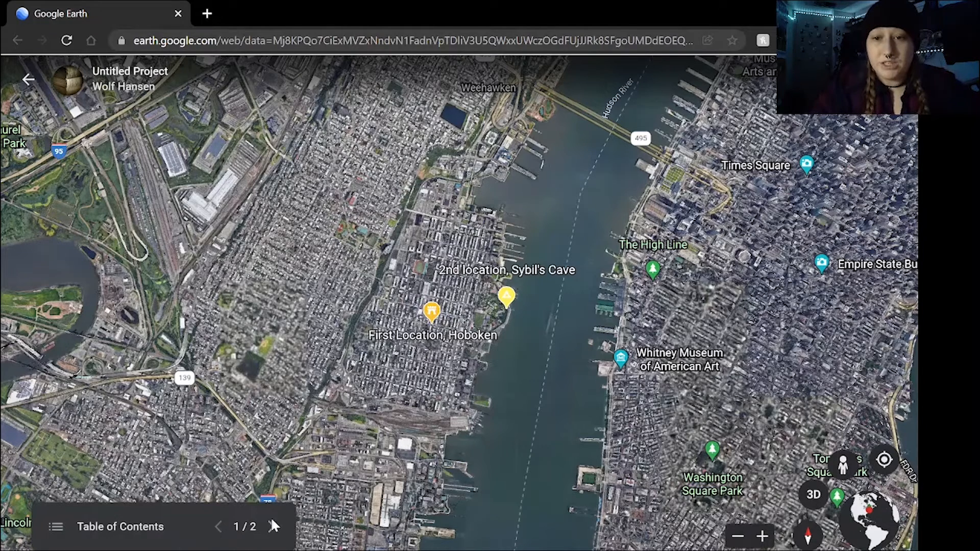
# Enter Street View on 6th St near the Hoboken placemark and look around the street in several directions
pyautogui.click(846, 466)
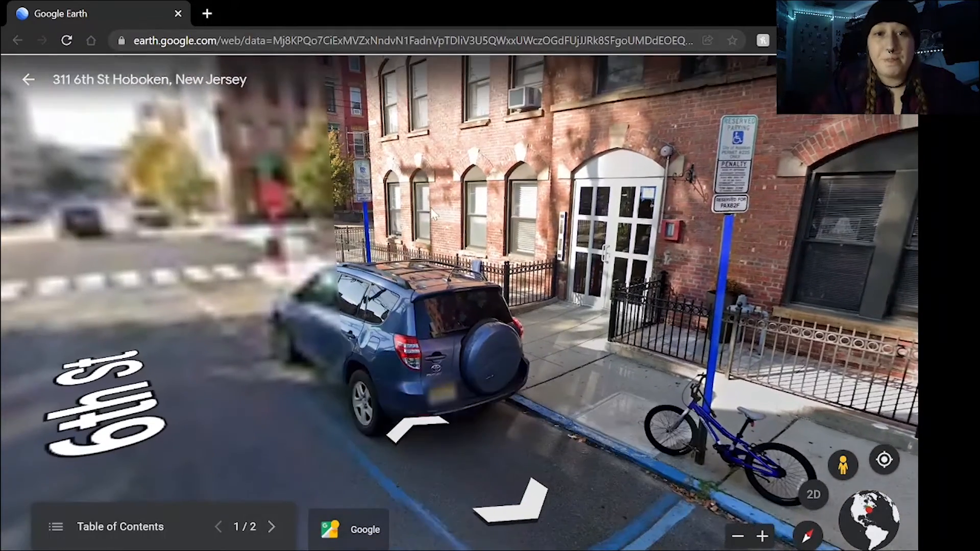
pyautogui.moveTo(434, 214); pyautogui.dragTo(578, 211)
pyautogui.moveTo(381, 256); pyautogui.dragTo(591, 308)
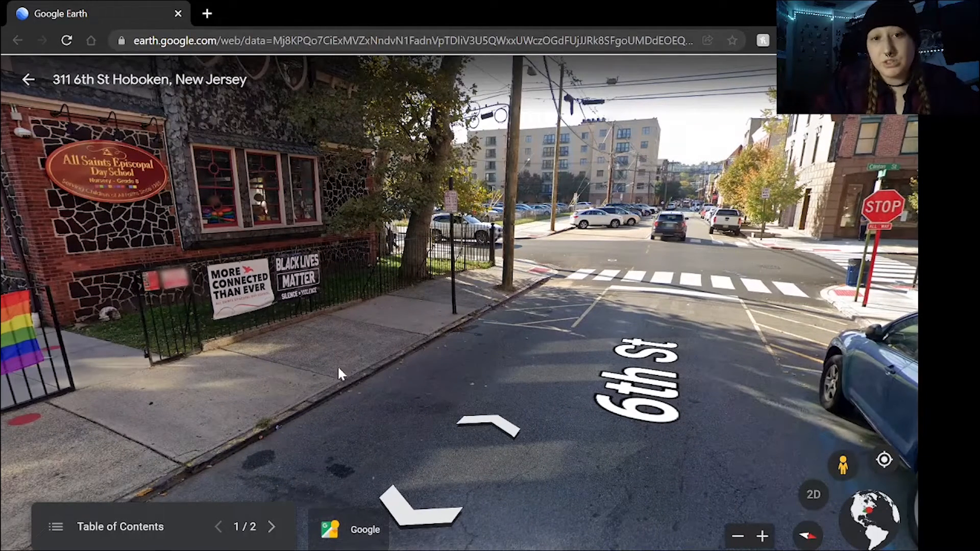
pyautogui.moveTo(587, 356); pyautogui.dragTo(443, 317)
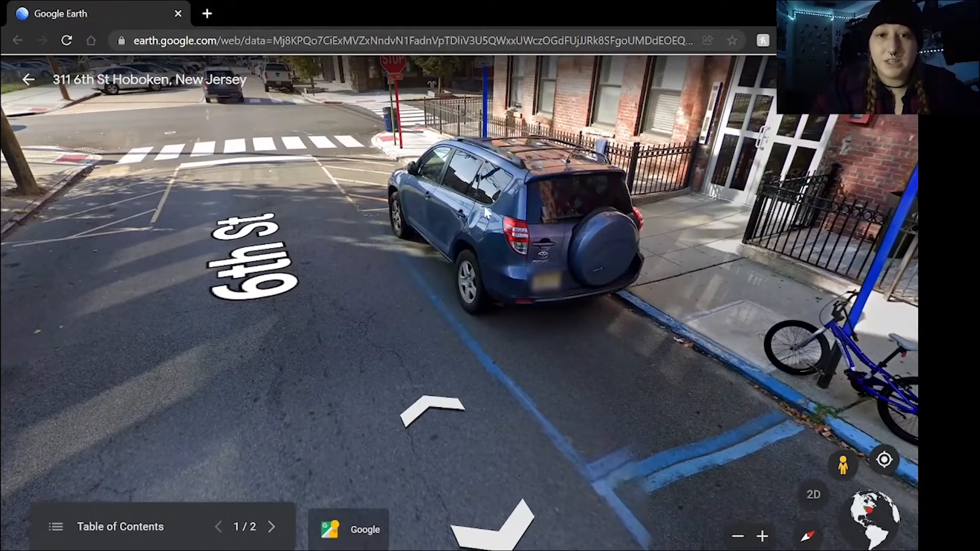
pyautogui.moveTo(623, 359); pyautogui.dragTo(700, 464)
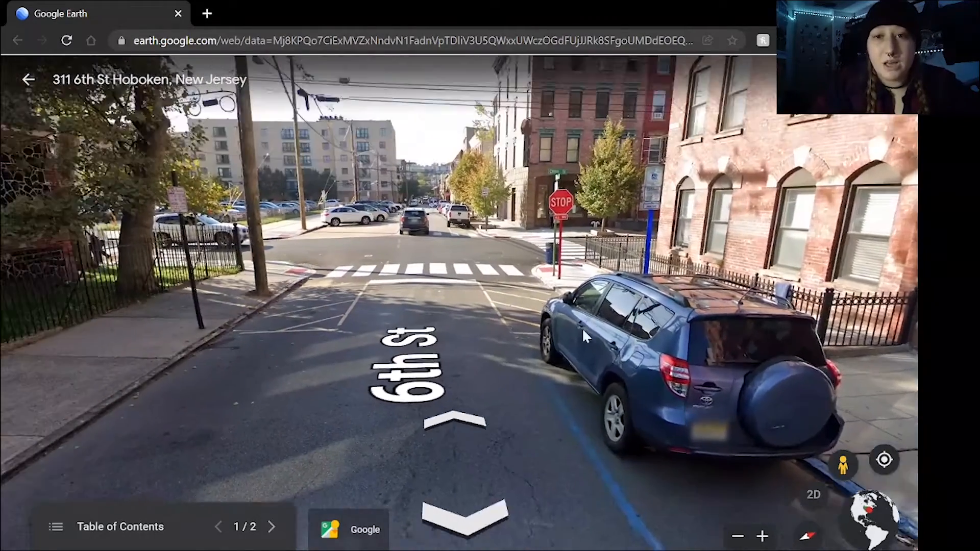
pyautogui.moveTo(583, 330); pyautogui.dragTo(610, 350)
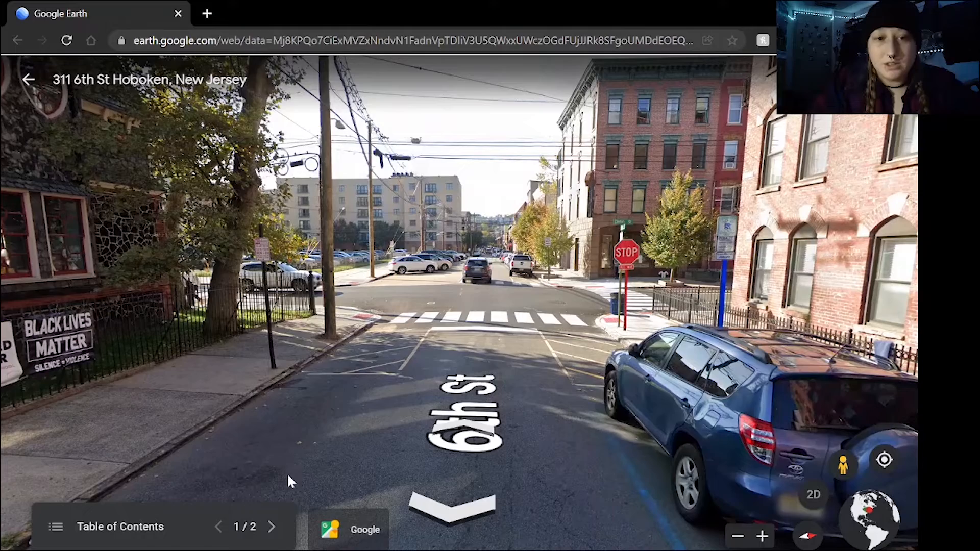
# Advance the presentation to the Sybil's Cave location, open the photo sphere at its placemark and look around the barred cave entrance
pyautogui.click(271, 527)
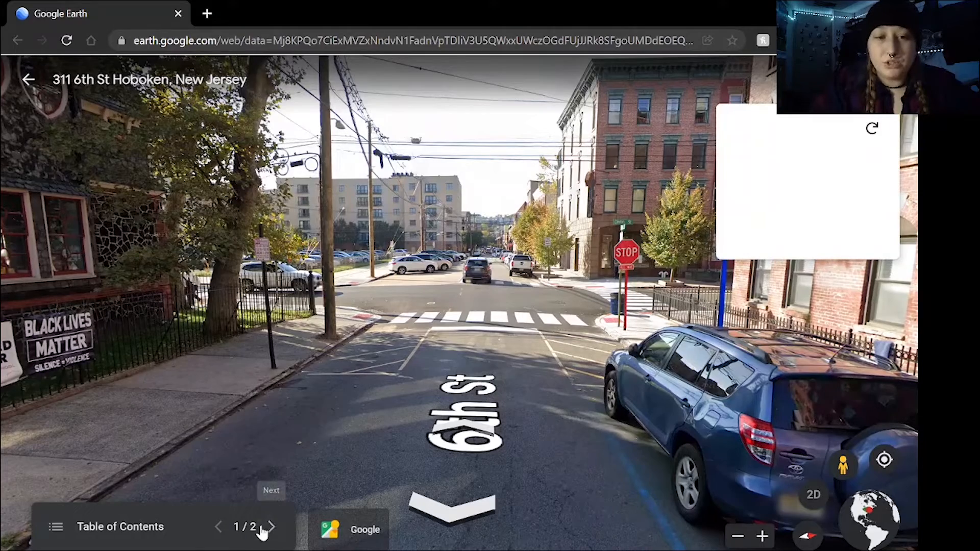
pyautogui.click(272, 527)
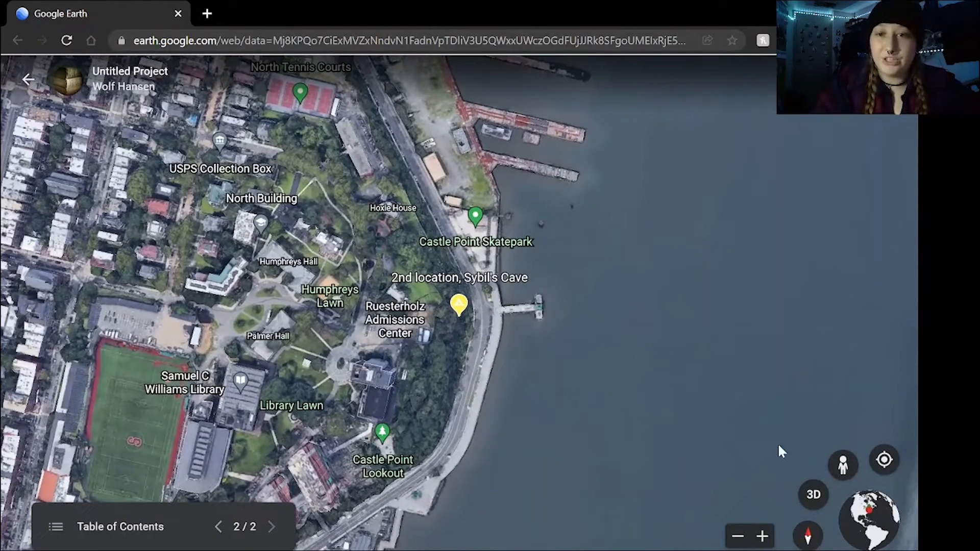
pyautogui.moveTo(845, 465); pyautogui.dragTo(461, 315)
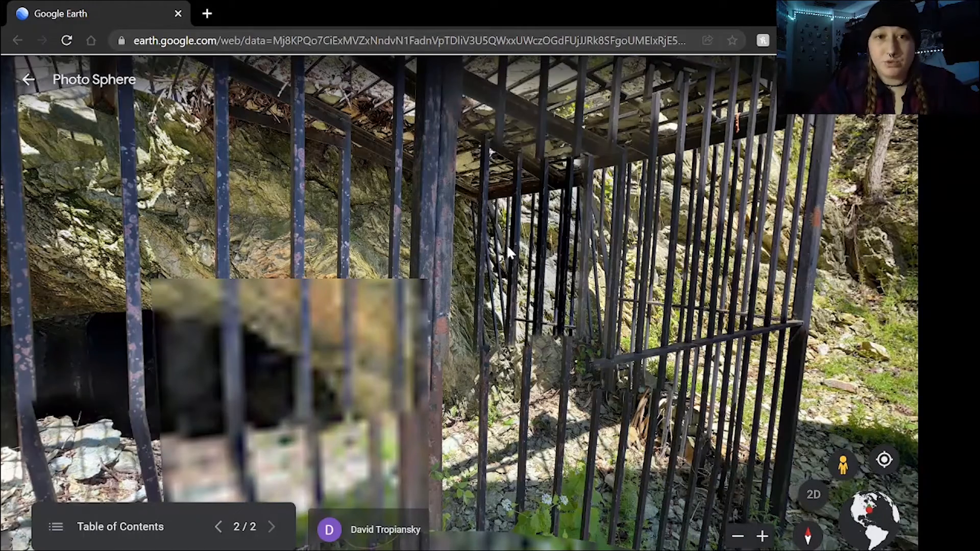
pyautogui.moveTo(564, 364); pyautogui.dragTo(323, 242)
pyautogui.moveTo(635, 307); pyautogui.dragTo(409, 197)
pyautogui.moveTo(655, 313)
pyautogui.mouseDown()
pyautogui.moveTo(387, 231)
pyautogui.moveTo(118, 233)
pyautogui.moveTo(408, 102)
pyautogui.moveTo(464, 159)
pyautogui.moveTo(633, 220)
pyautogui.mouseUp()
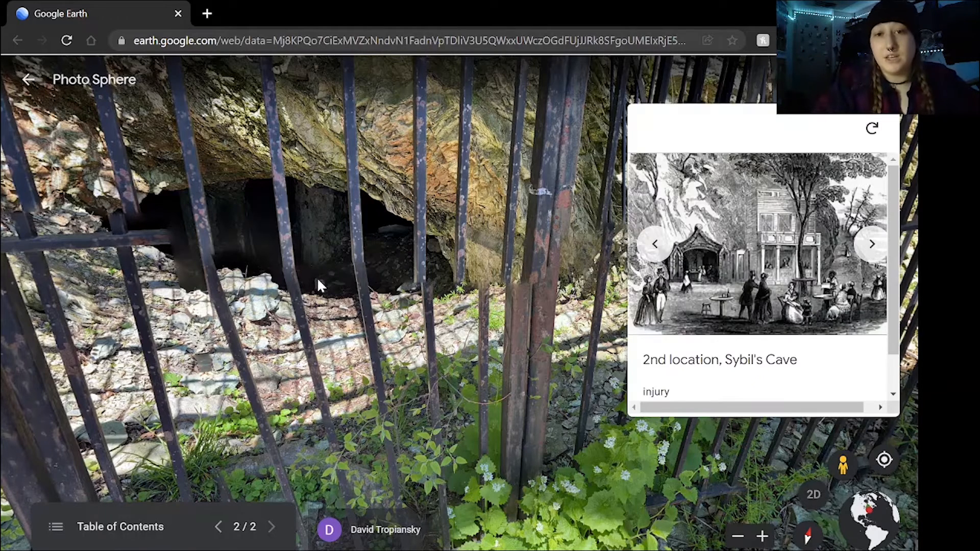
# Read the notes below the illustration in the Sybil's Cave info box, highlighting them briefly
pyautogui.scroll(-1, 803, 253)
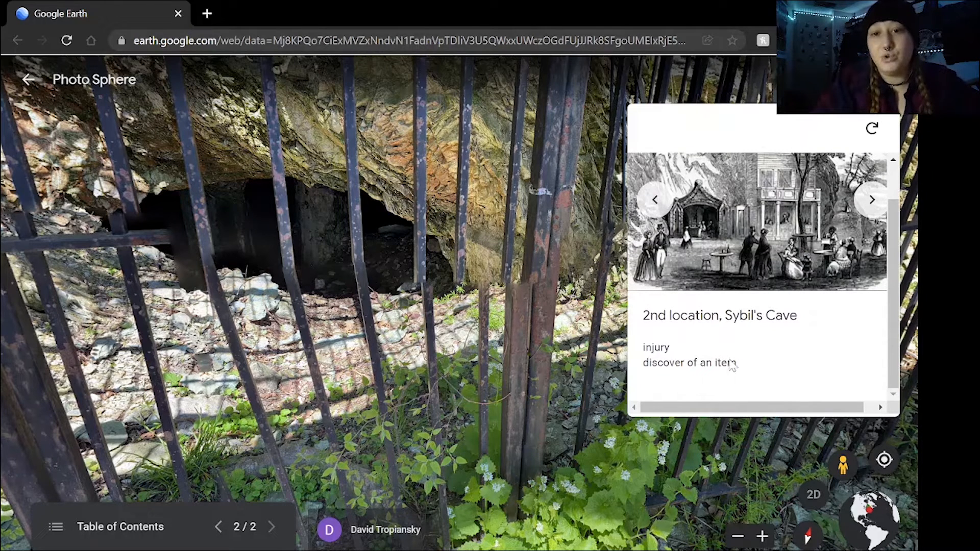
pyautogui.moveTo(729, 361); pyautogui.dragTo(640, 348)
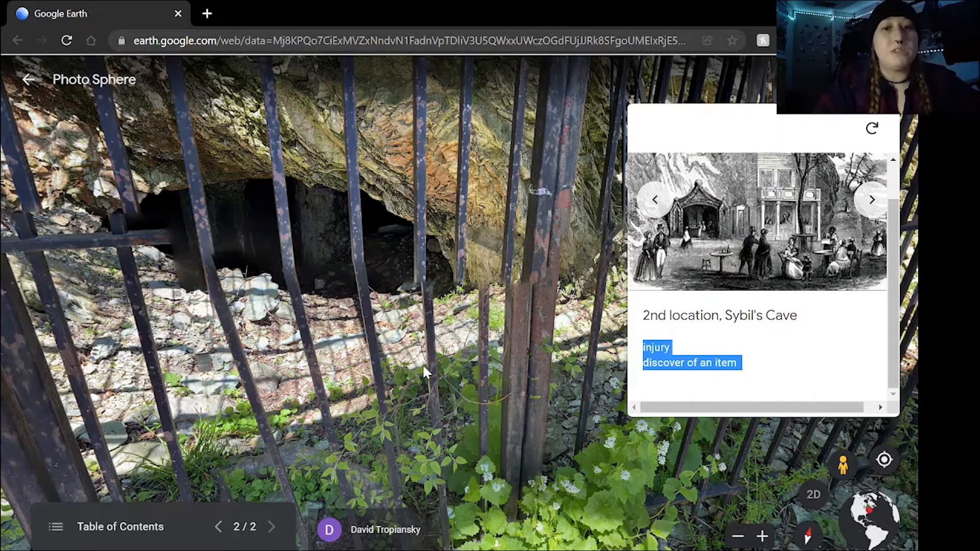
pyautogui.click(793, 348)
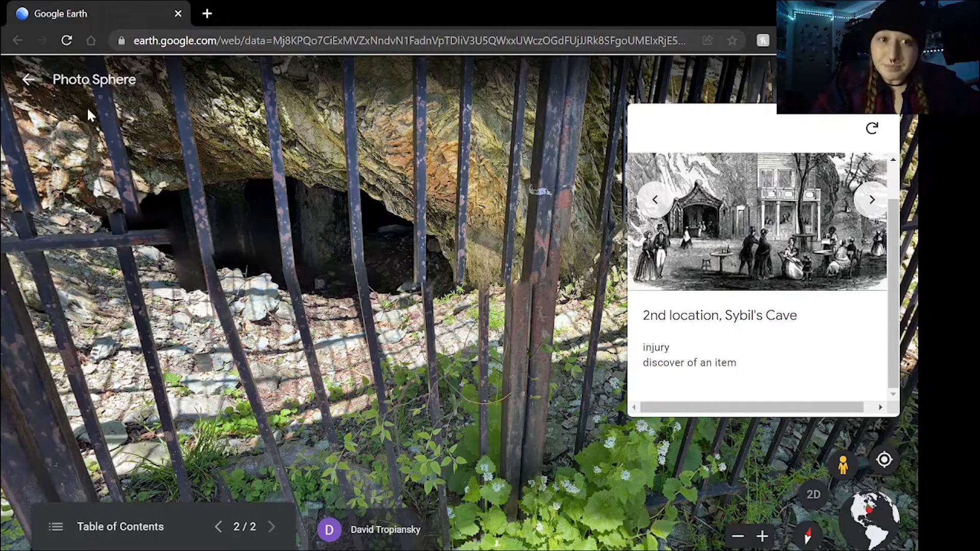
# Exit the presentation to the project overview and review the types of feature that can be added to the project
pyautogui.click(27, 84)
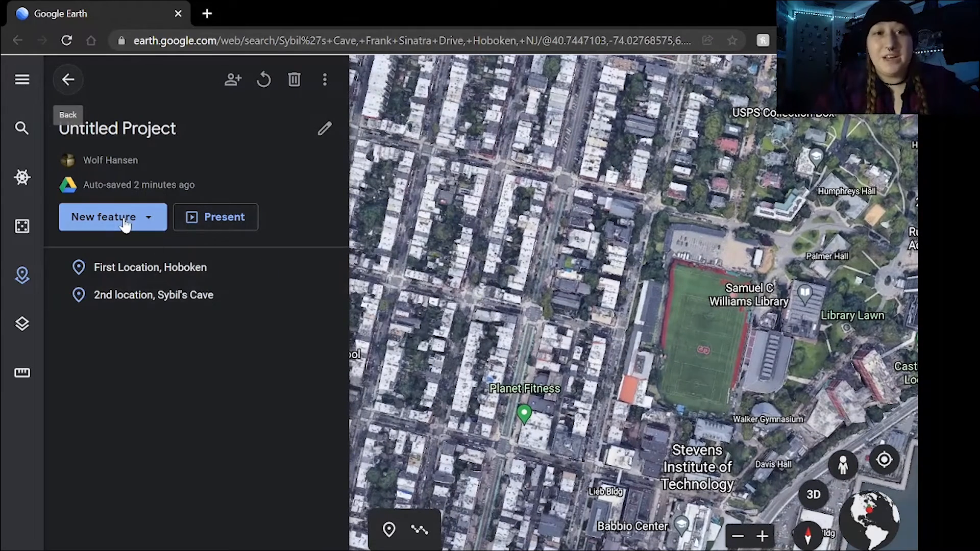
pyautogui.click(126, 223)
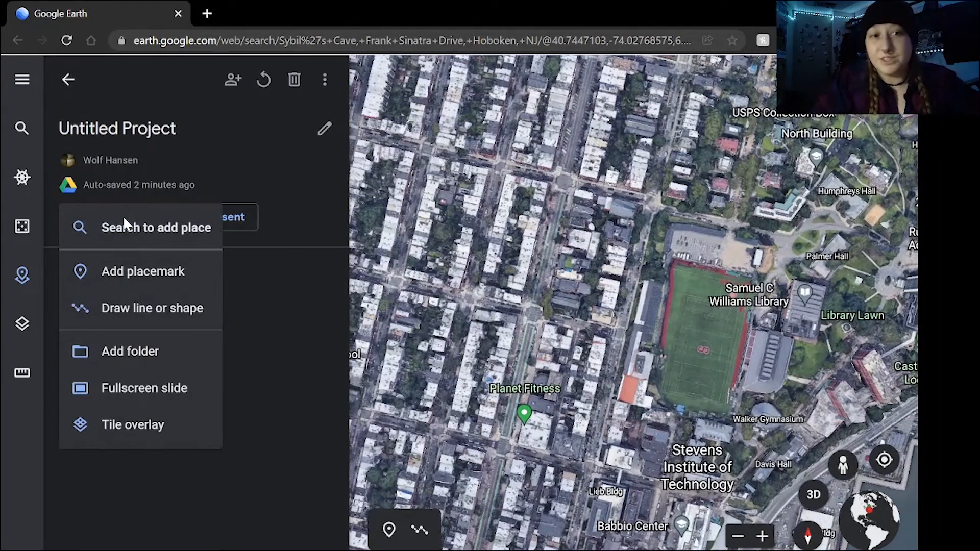
pyautogui.click(275, 411)
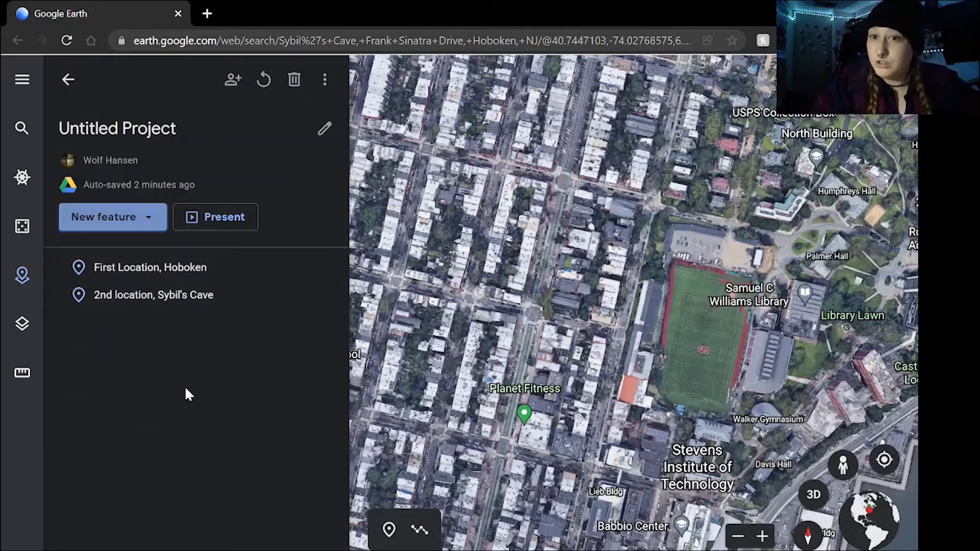